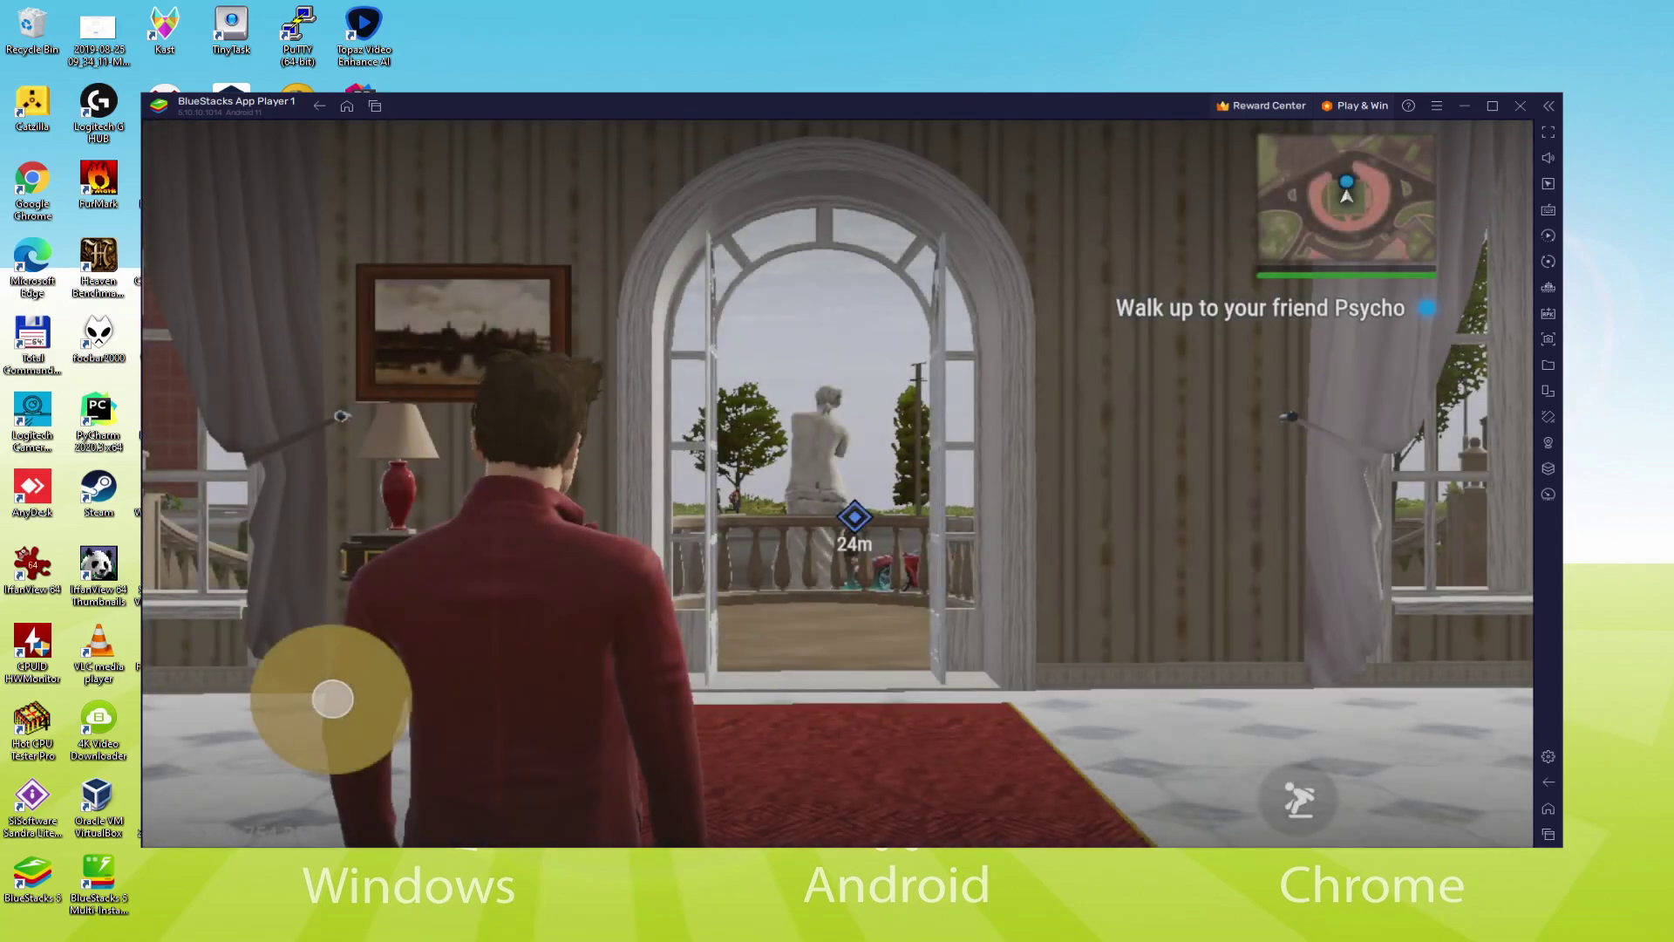
- Run the character out through the arched doorway and down to his friend Psycho beside the red car
{"action": "key", "text": "w"}
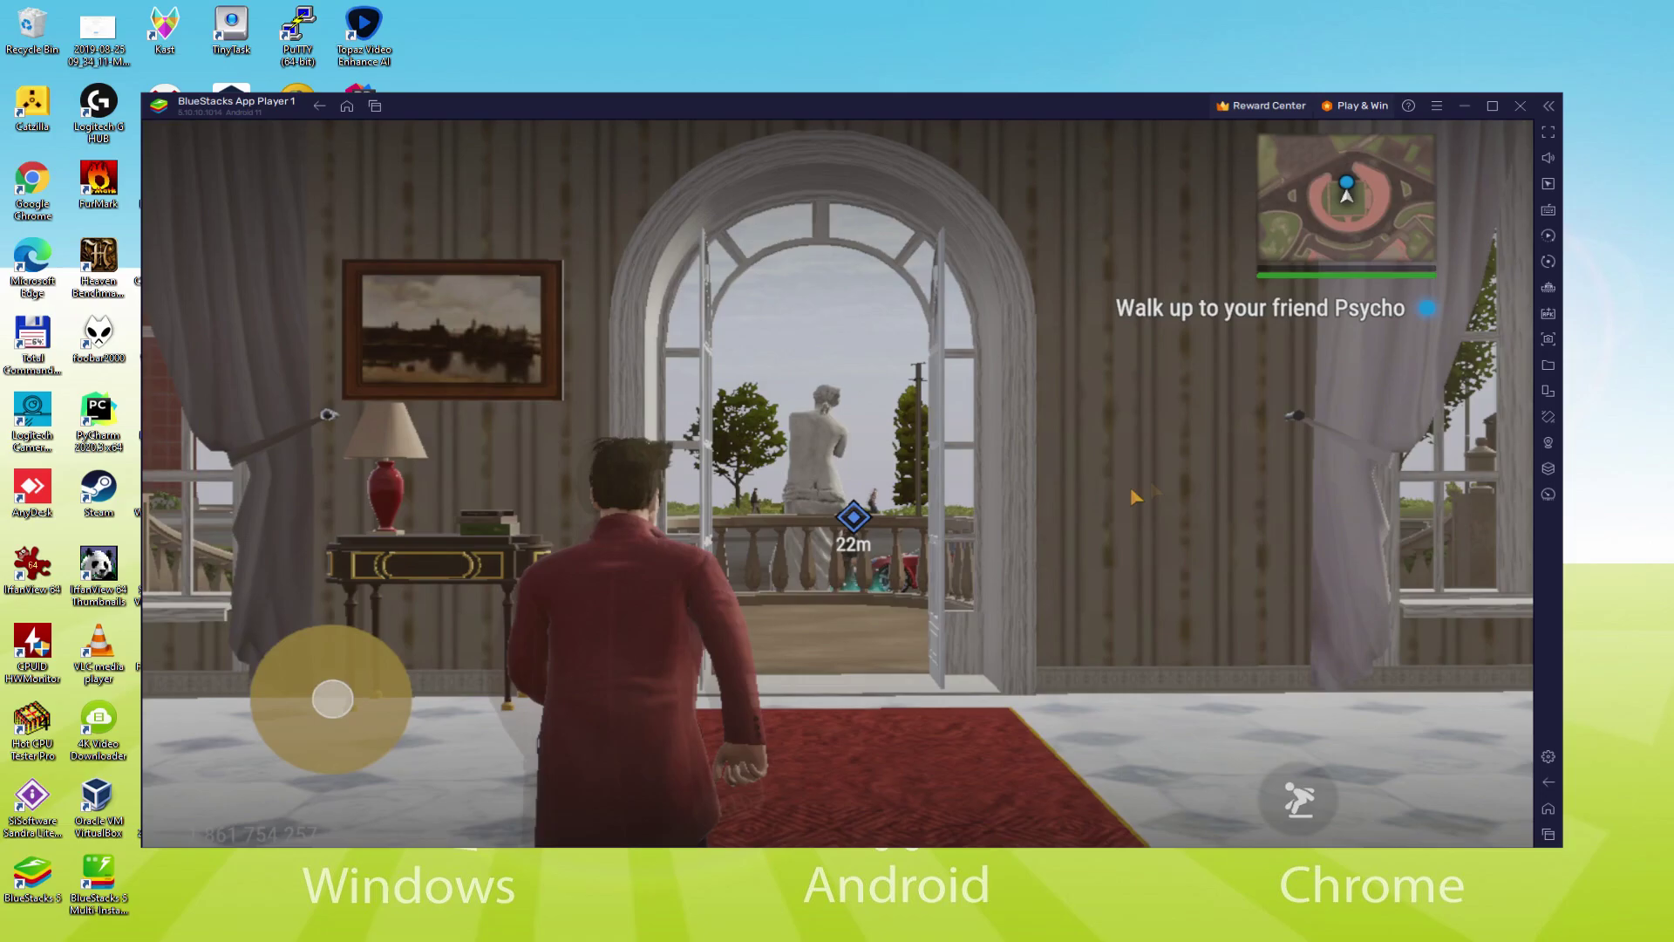
{"action": "key", "text": "w"}
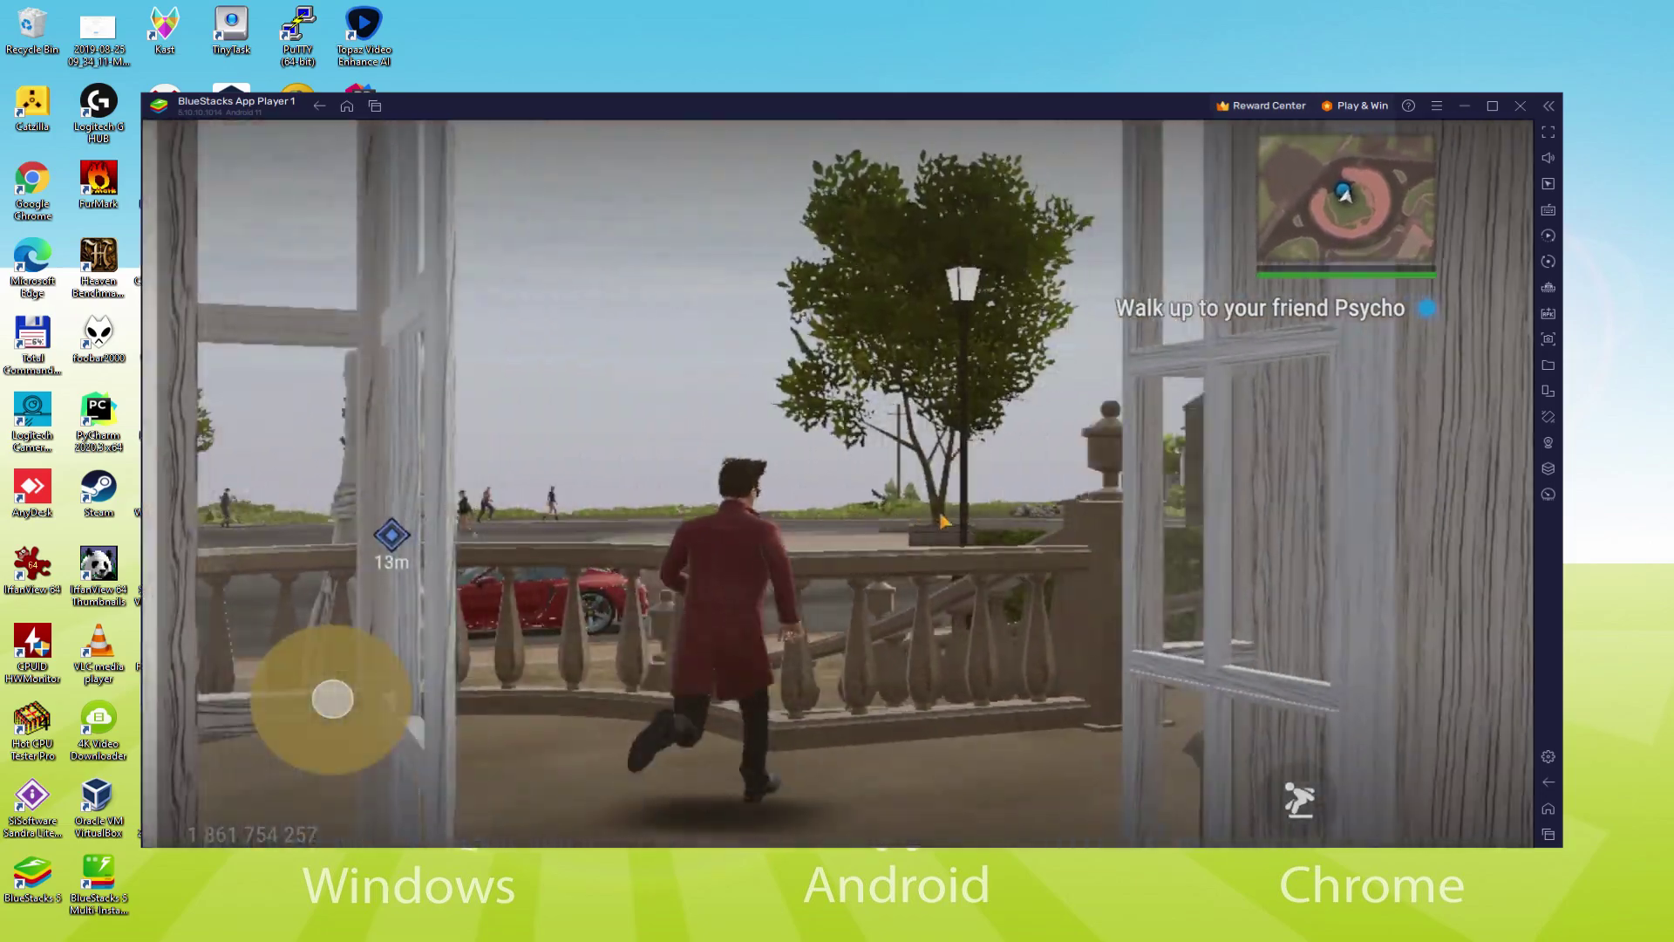
{"action": "key", "text": "w"}
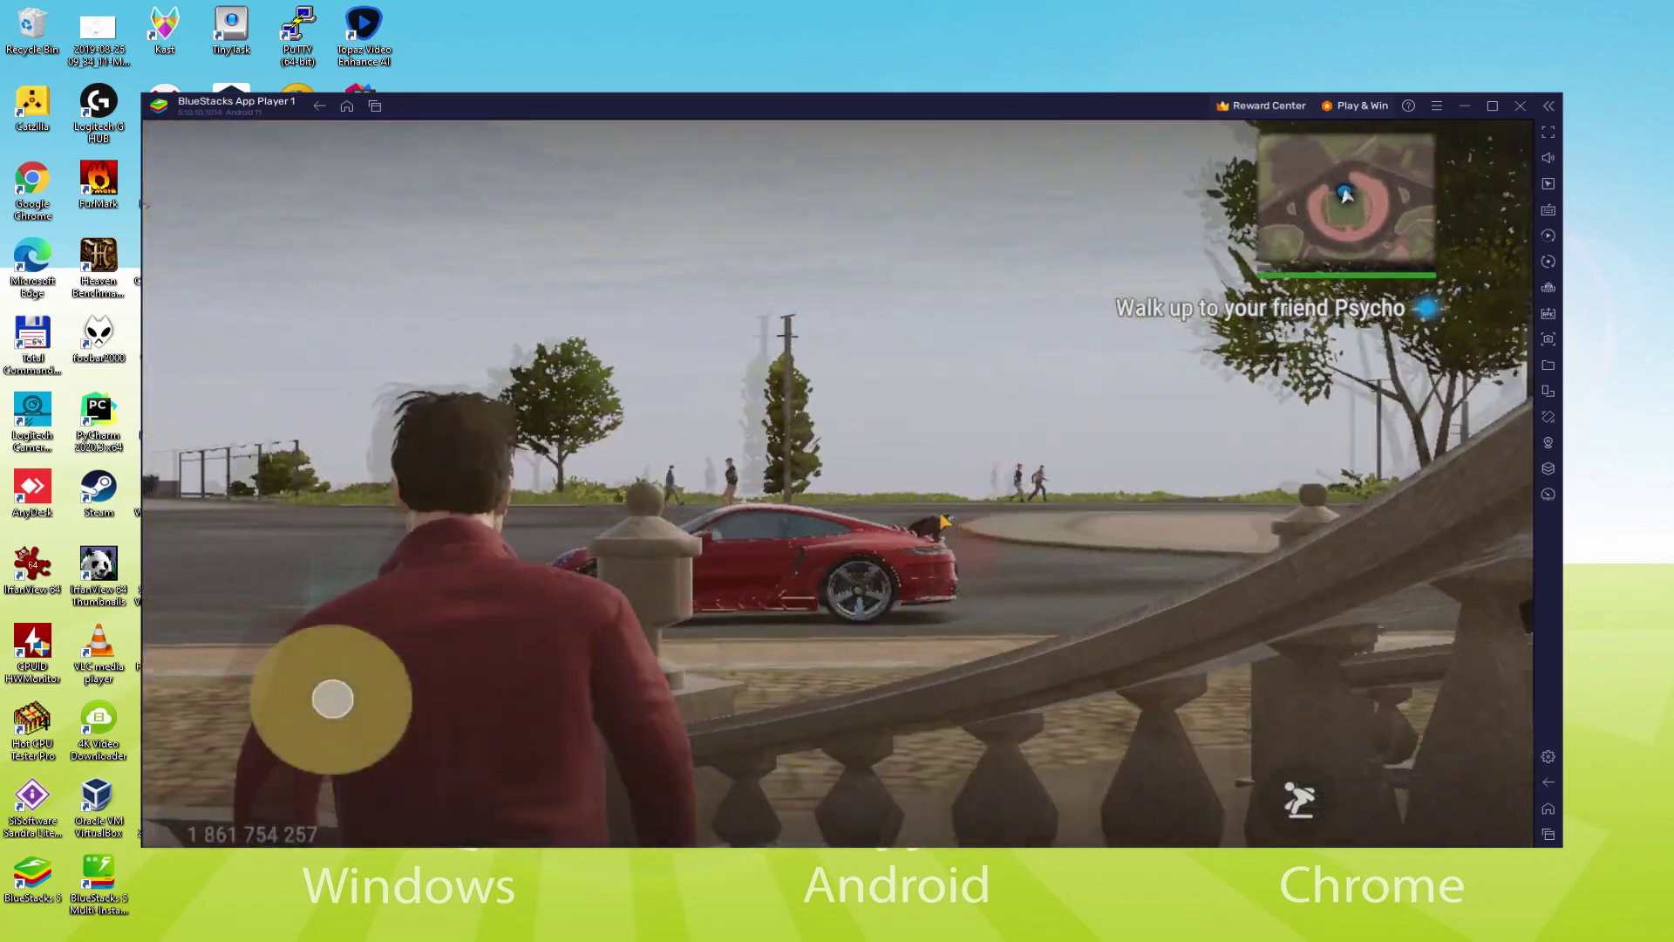
{"action": "key", "text": "w"}
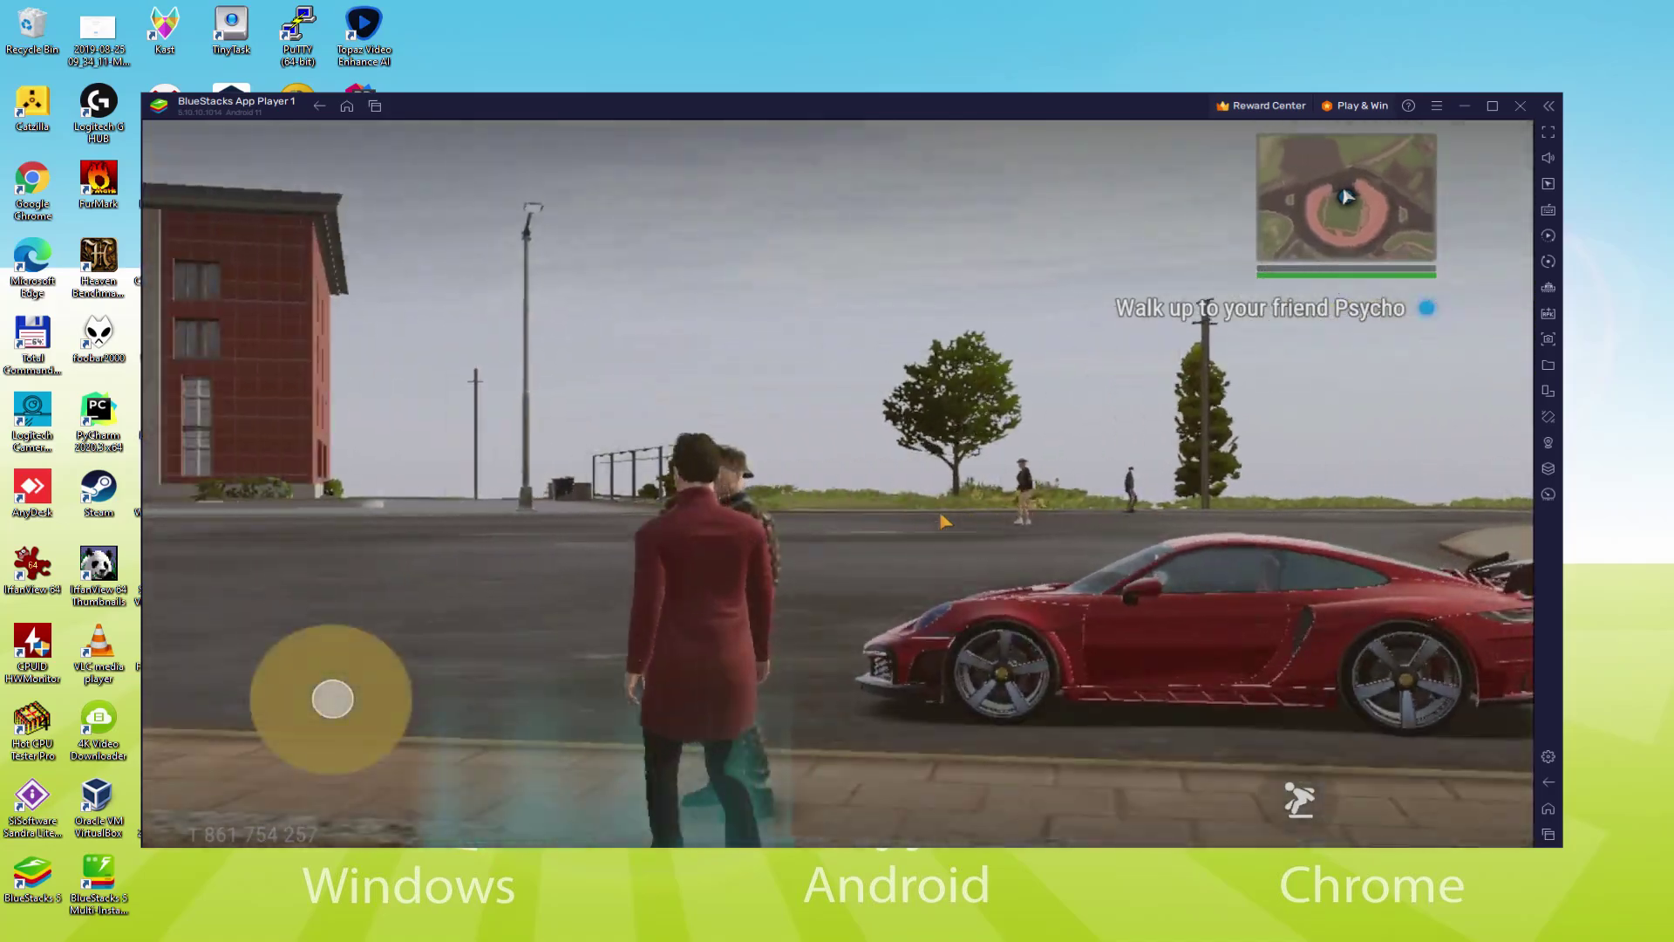
{"action": "key", "text": "w"}
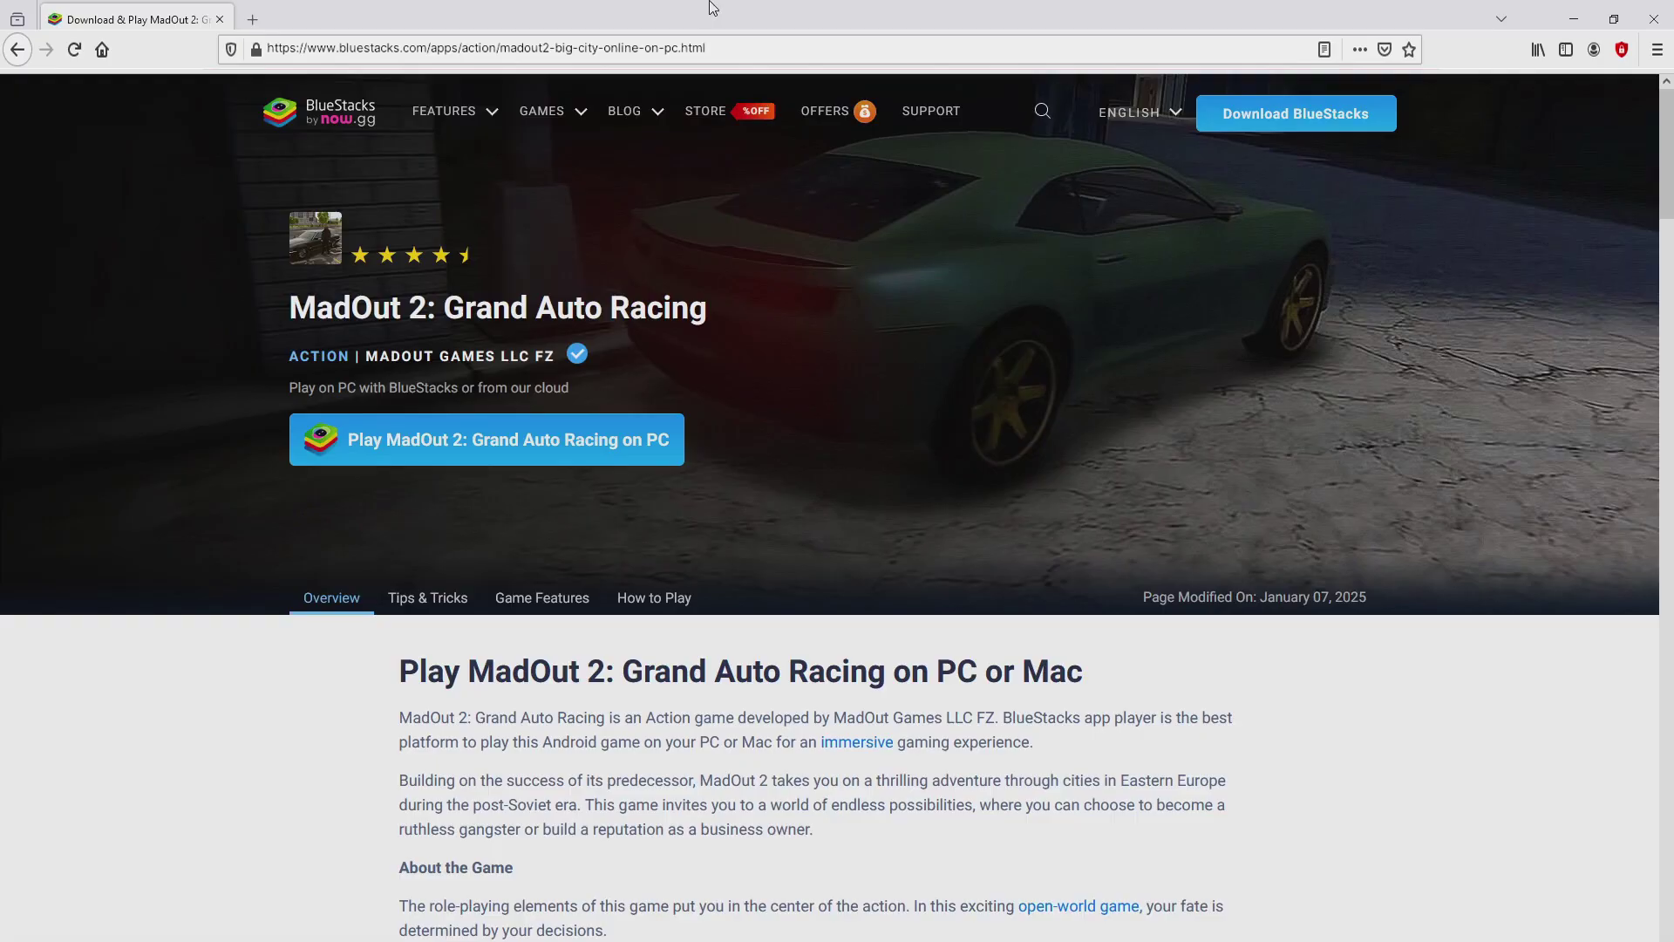
- Look through the BlueStacks page for MadOut 2: Grand Auto Racing, including its Game Features section
{"action": "key", "text": "Page_Down"}
{"action": "key", "text": "Page_Down"}
{"action": "key", "text": "Page_Down"}
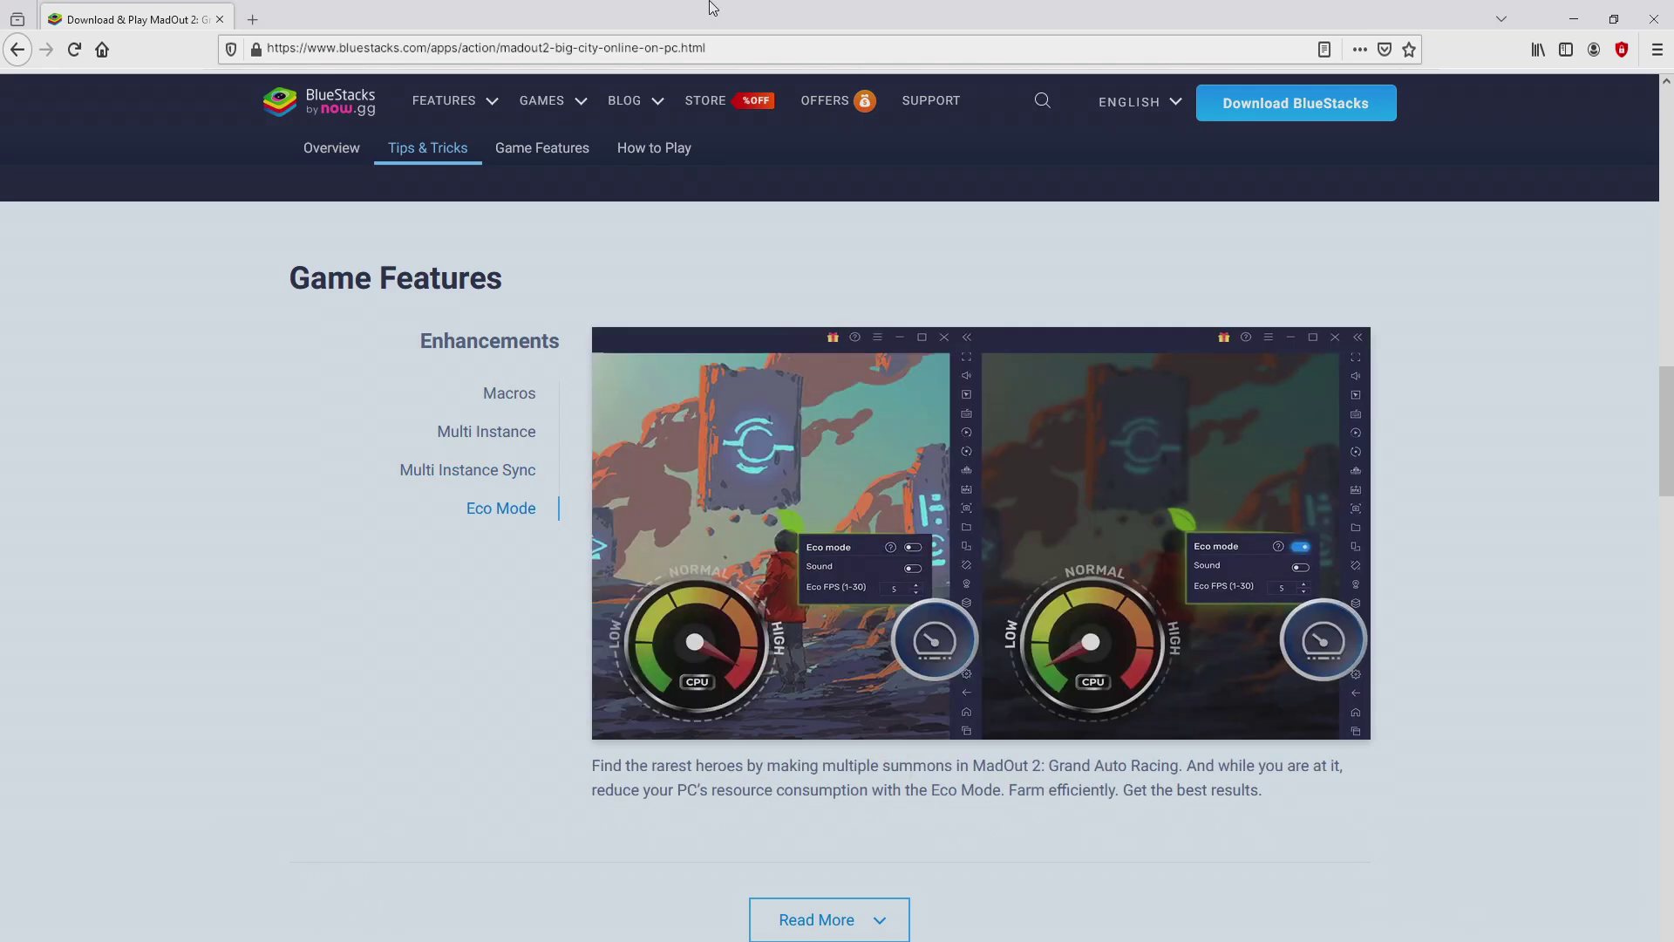
{"action": "key", "text": "Home"}
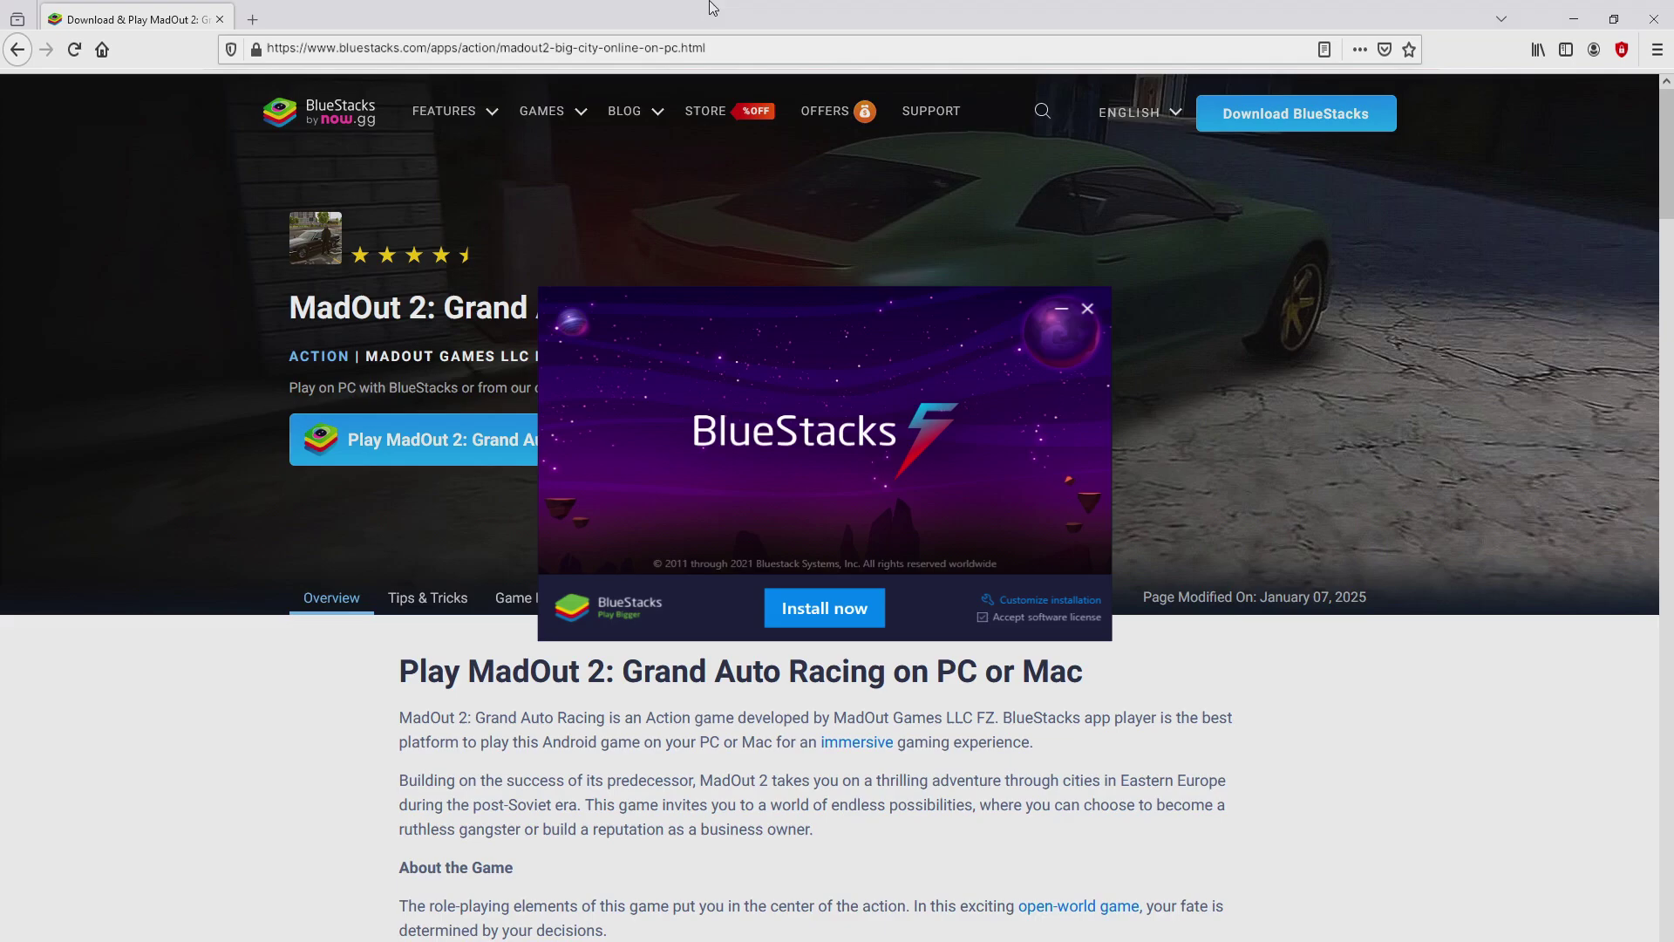
- Check the BlueStacks installer's data path option, return without changing it, and start the installation
{"action": "key", "text": "super+d"}
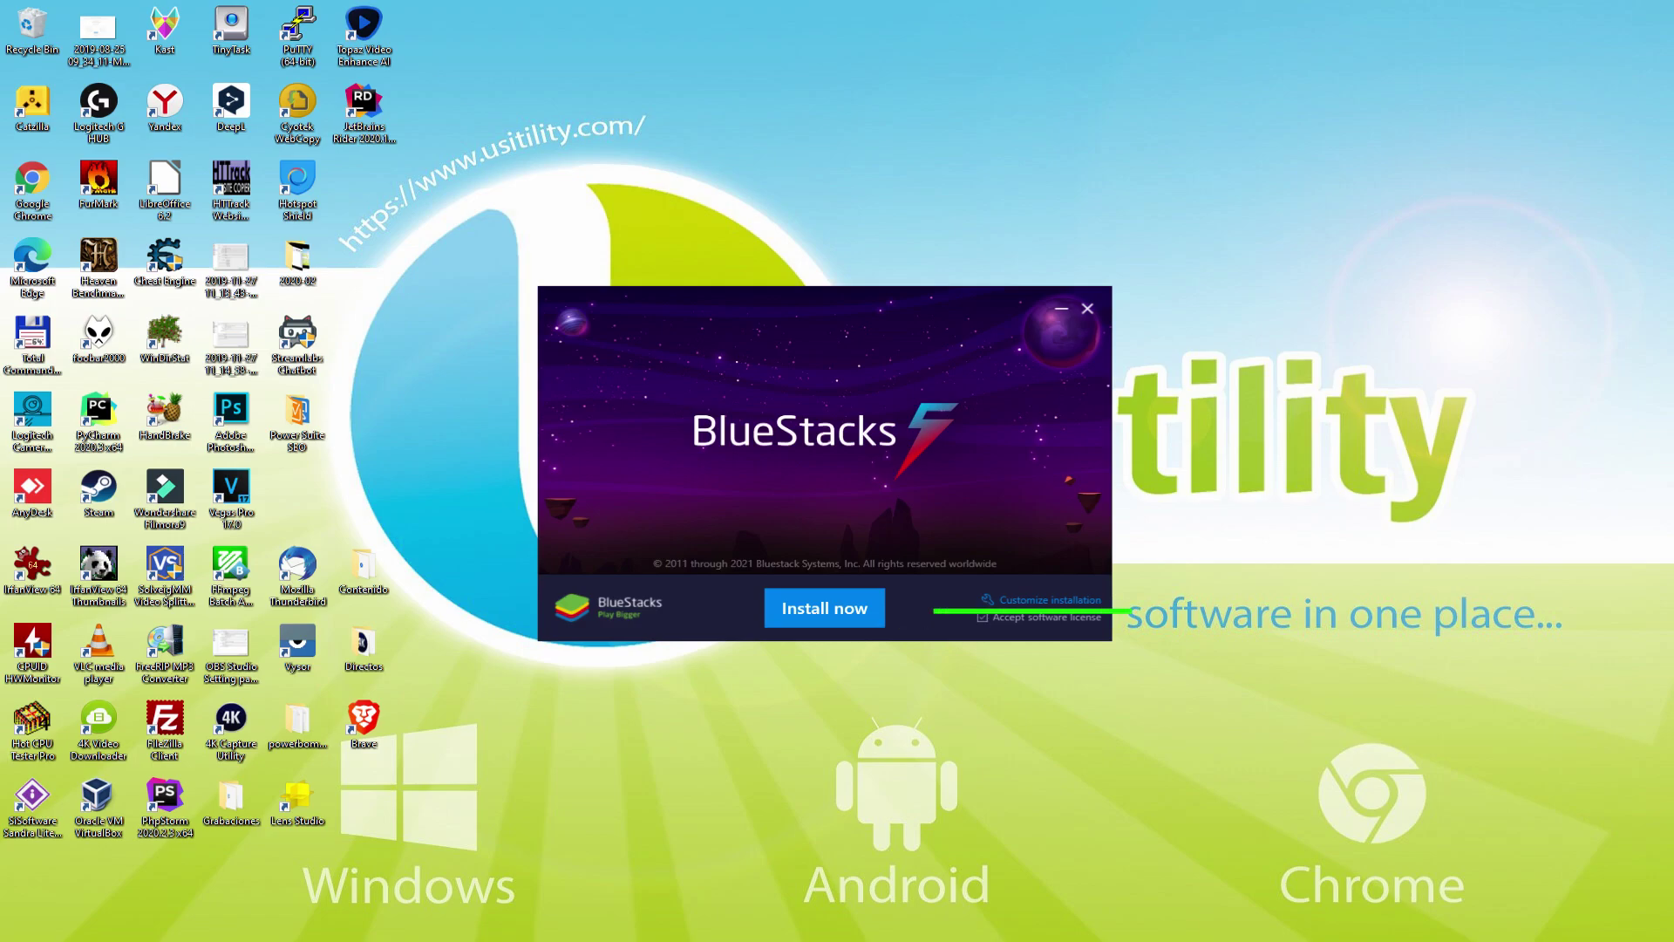
{"action": "left_click", "coordinate": [1026, 599]}
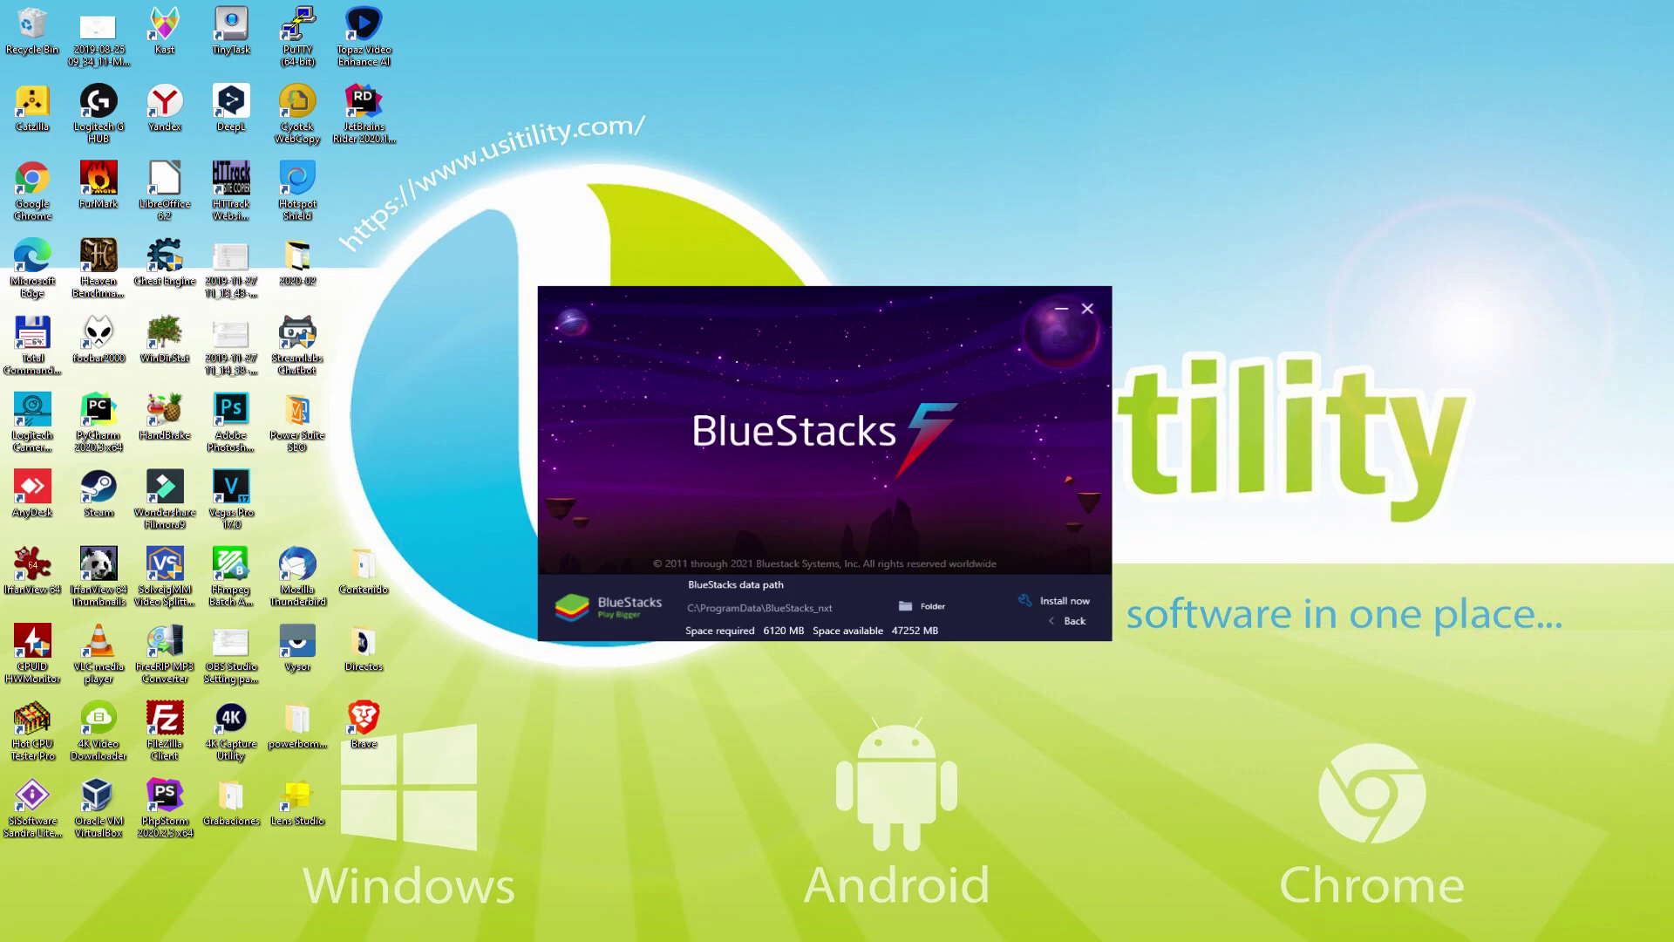
{"action": "left_click", "coordinate": [1064, 620]}
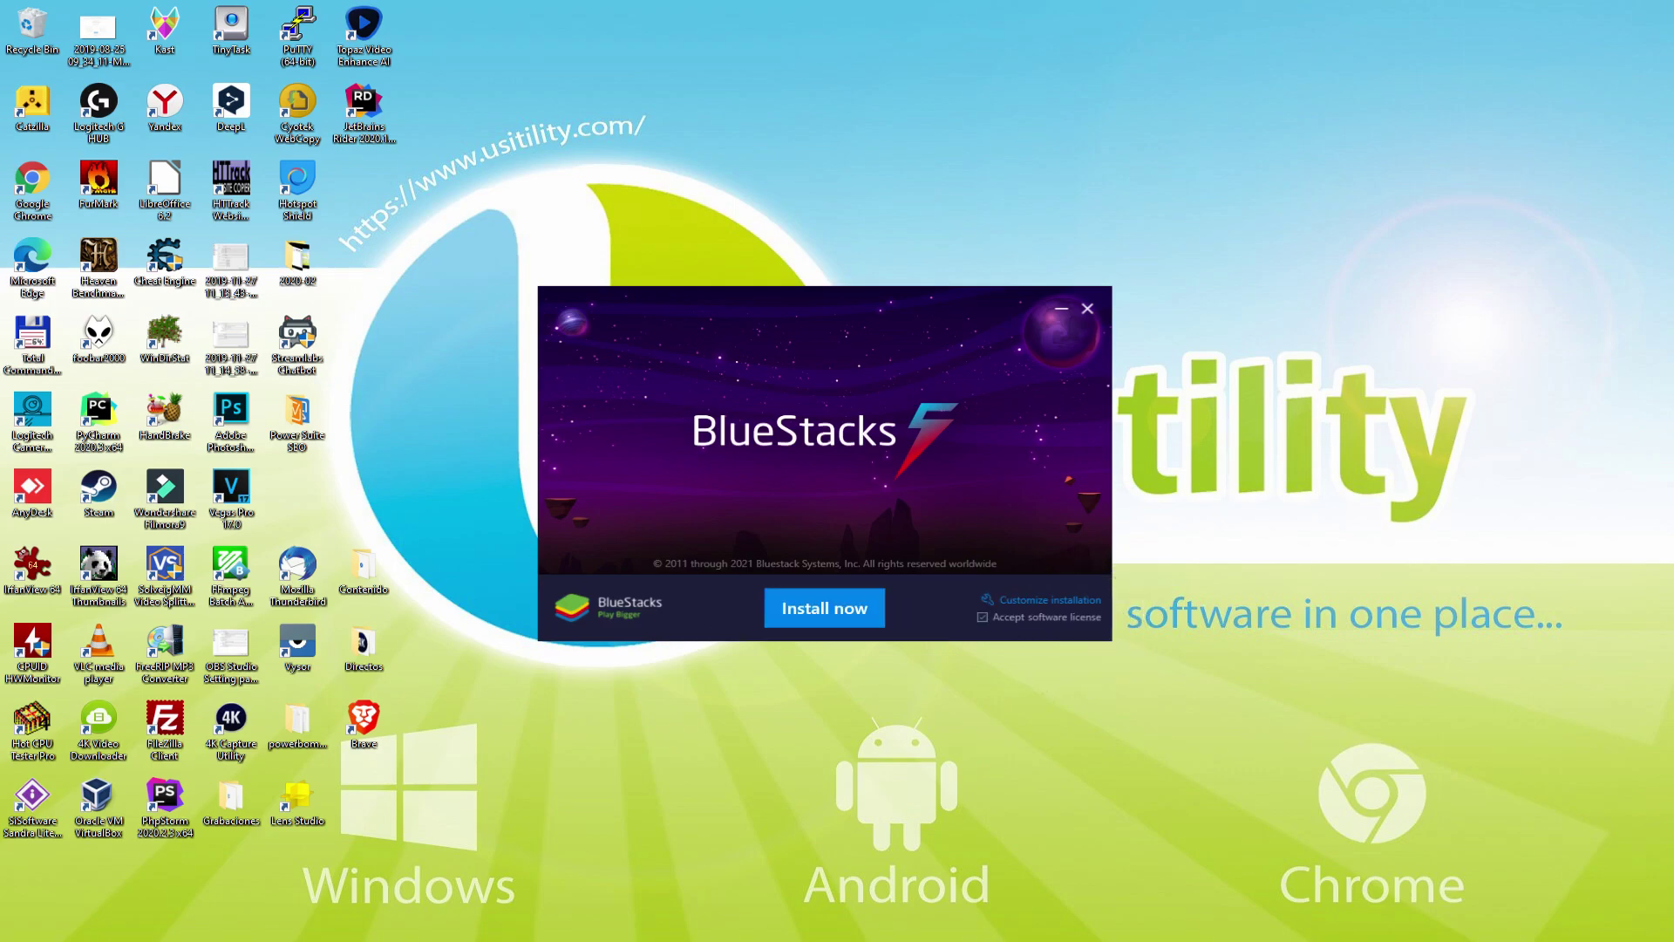
{"action": "left_click", "coordinate": [825, 607]}
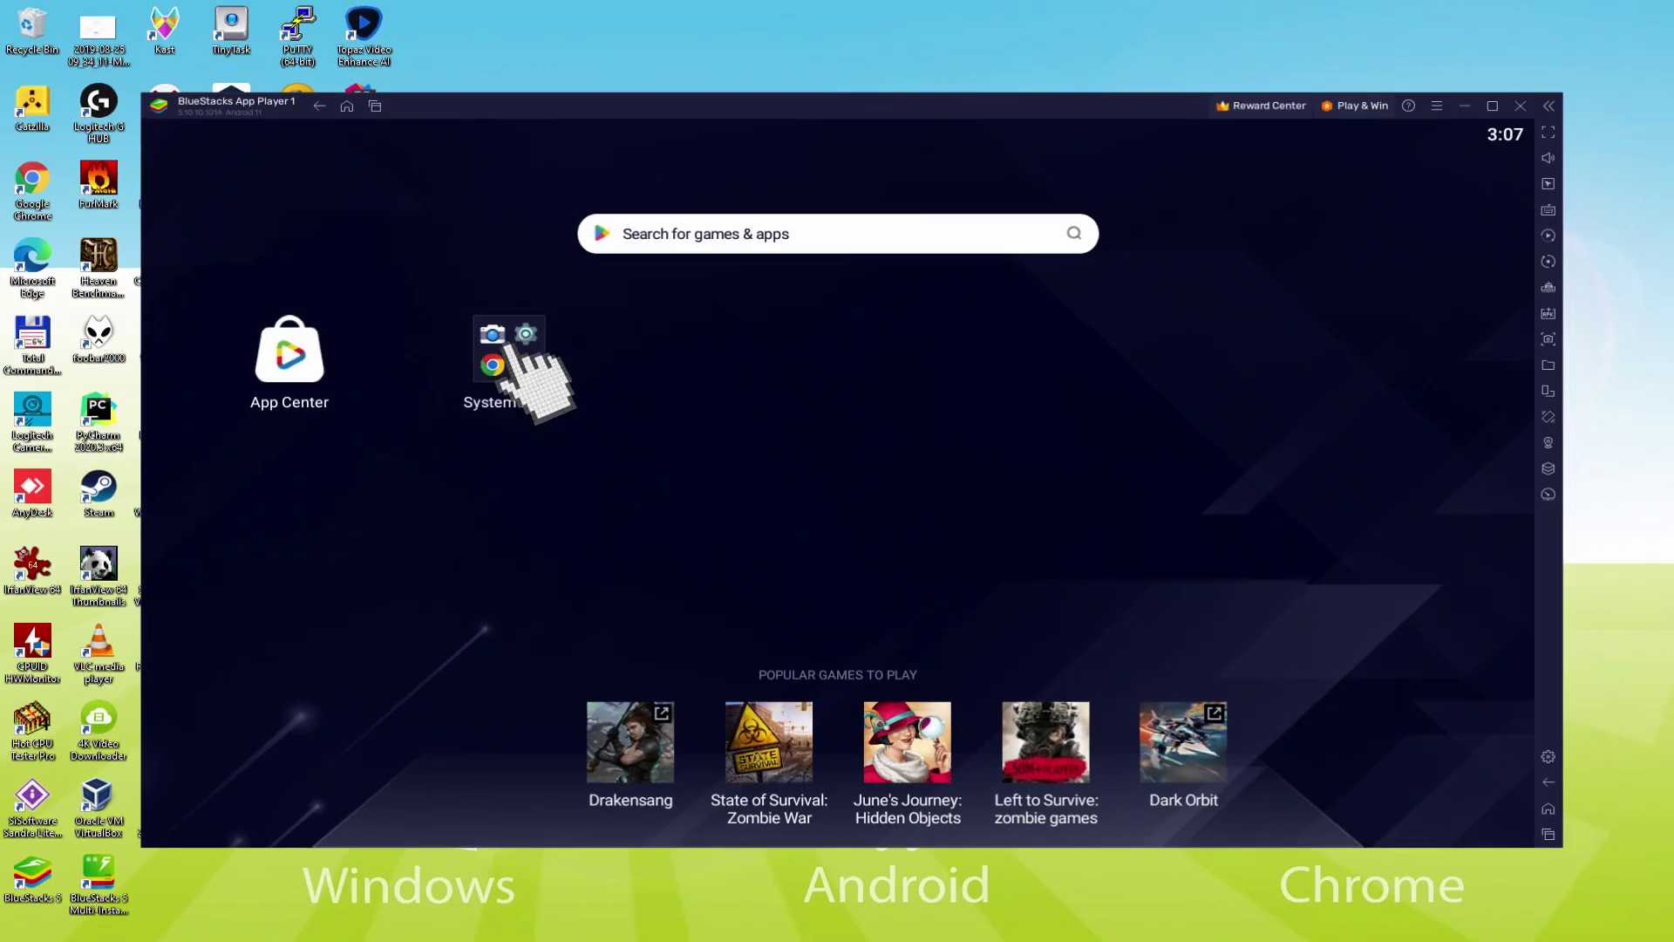
- Open the Google sign-in from the system apps and accept Google's terms and services with Google Drive backup turned off
{"action": "left_click", "coordinate": [266, 388]}
{"action": "left_click", "coordinate": [958, 446]}
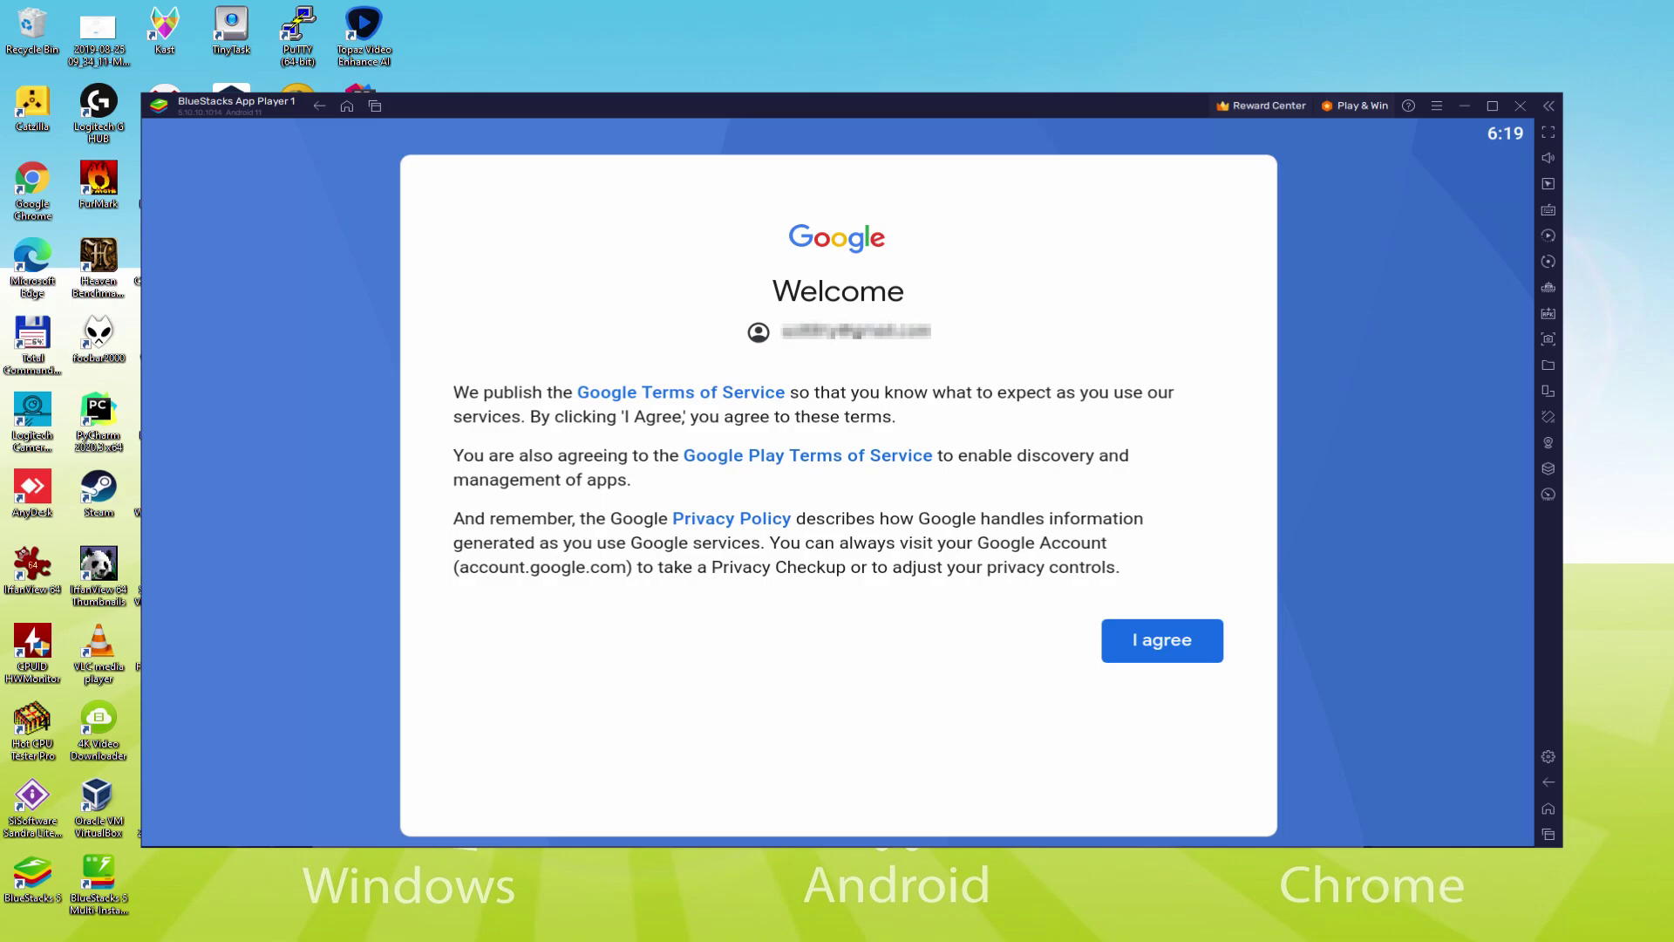
{"action": "left_click", "coordinate": [1169, 652]}
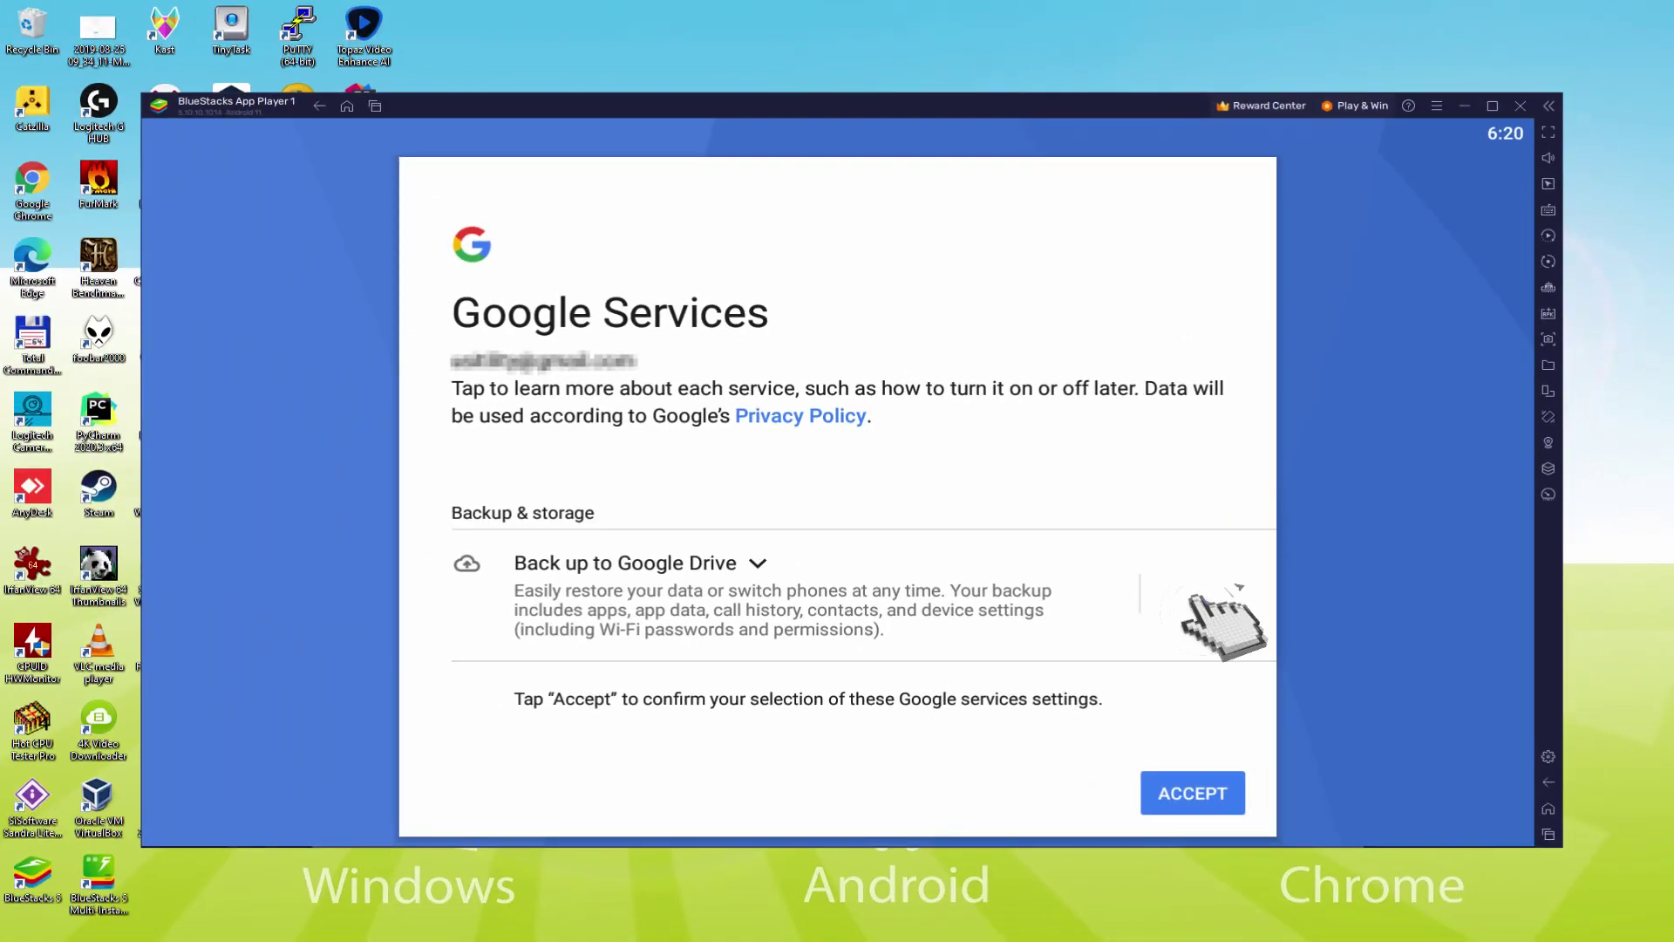
{"action": "left_click", "coordinate": [1196, 593]}
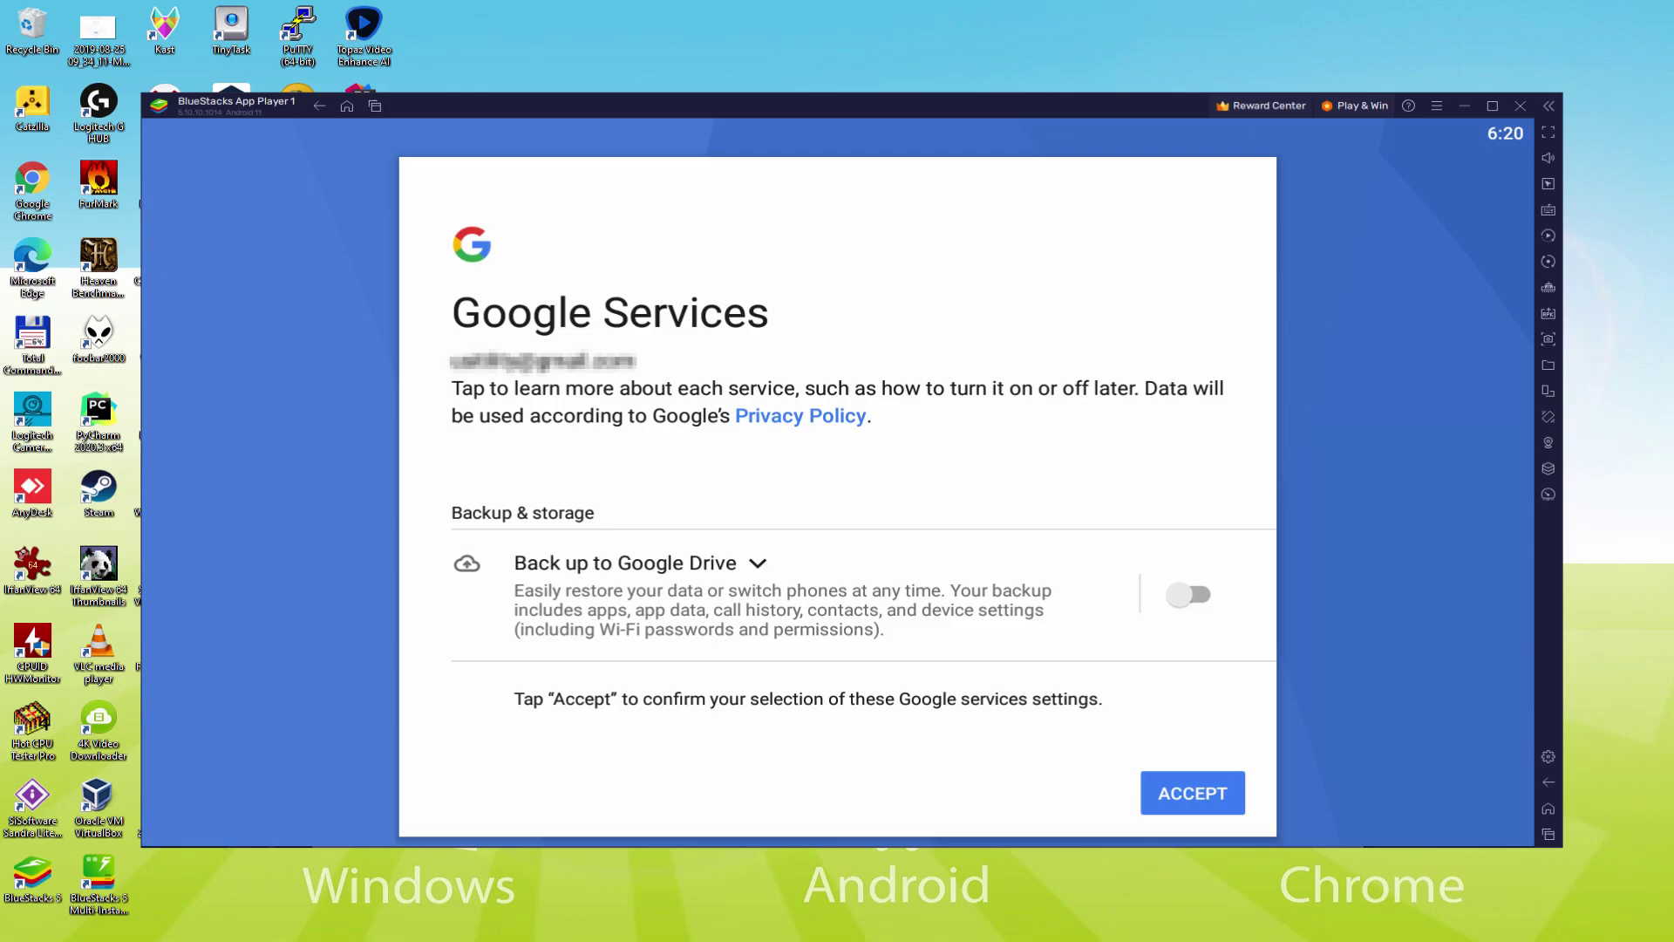
{"action": "left_click", "coordinate": [1193, 793]}
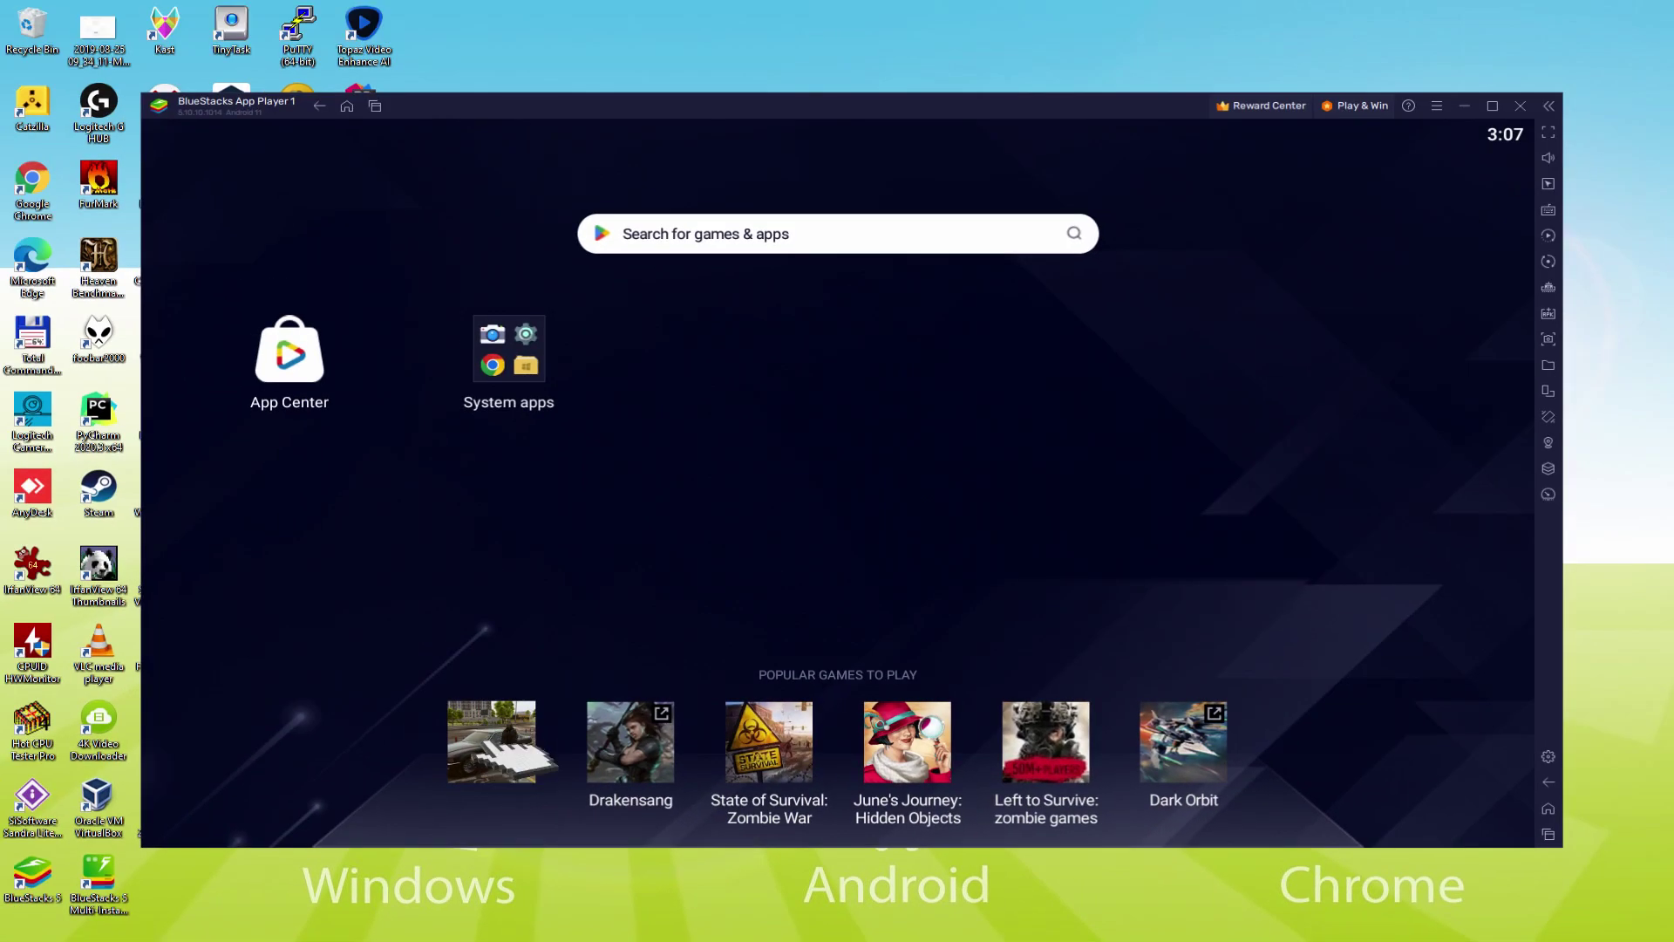
- Install MadOut 2: Grand Auto Racing from the popular games list and return to the home screen
{"action": "left_click", "coordinate": [485, 722]}
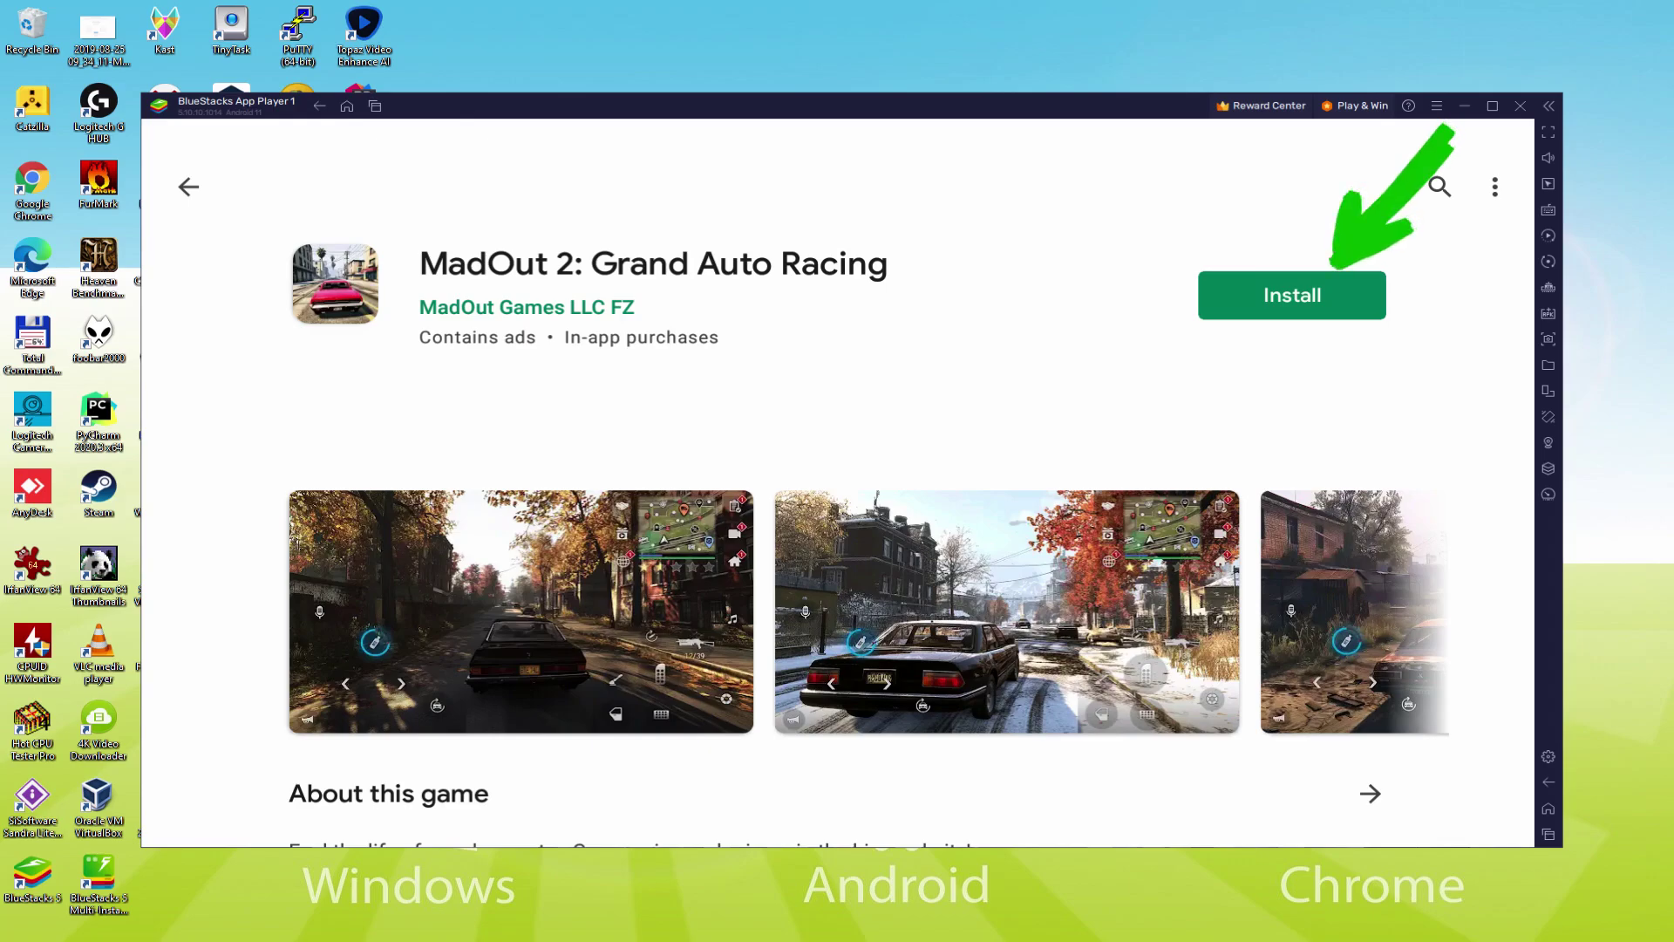
{"action": "left_click", "coordinate": [1336, 288]}
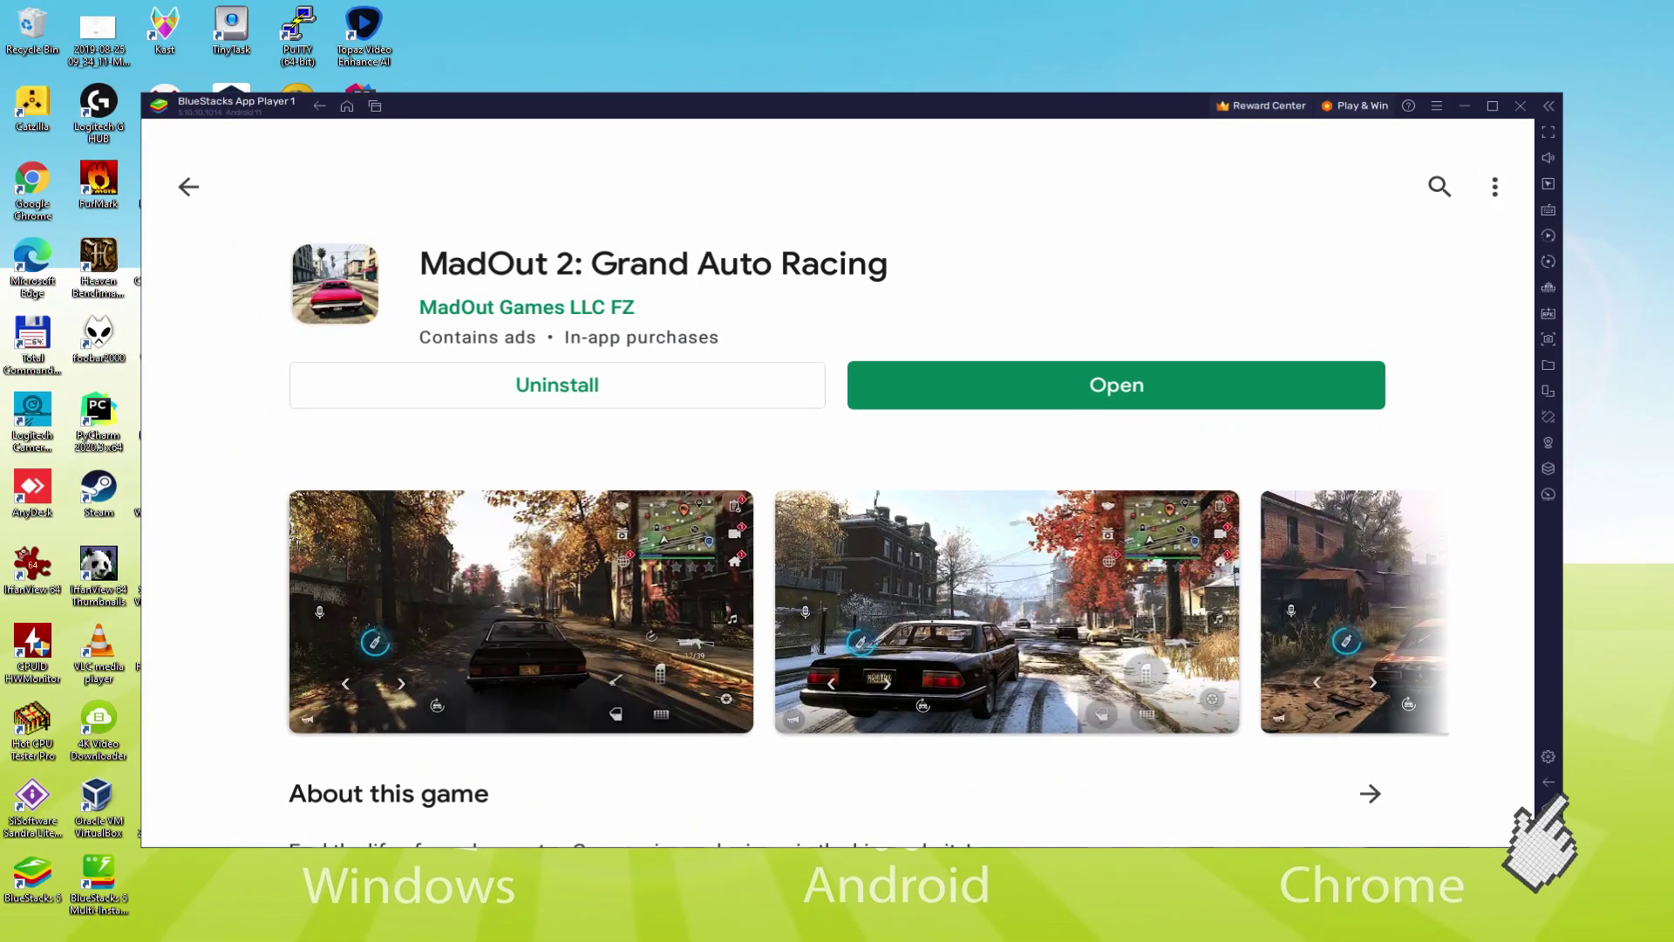
{"action": "left_click", "coordinate": [1549, 808]}
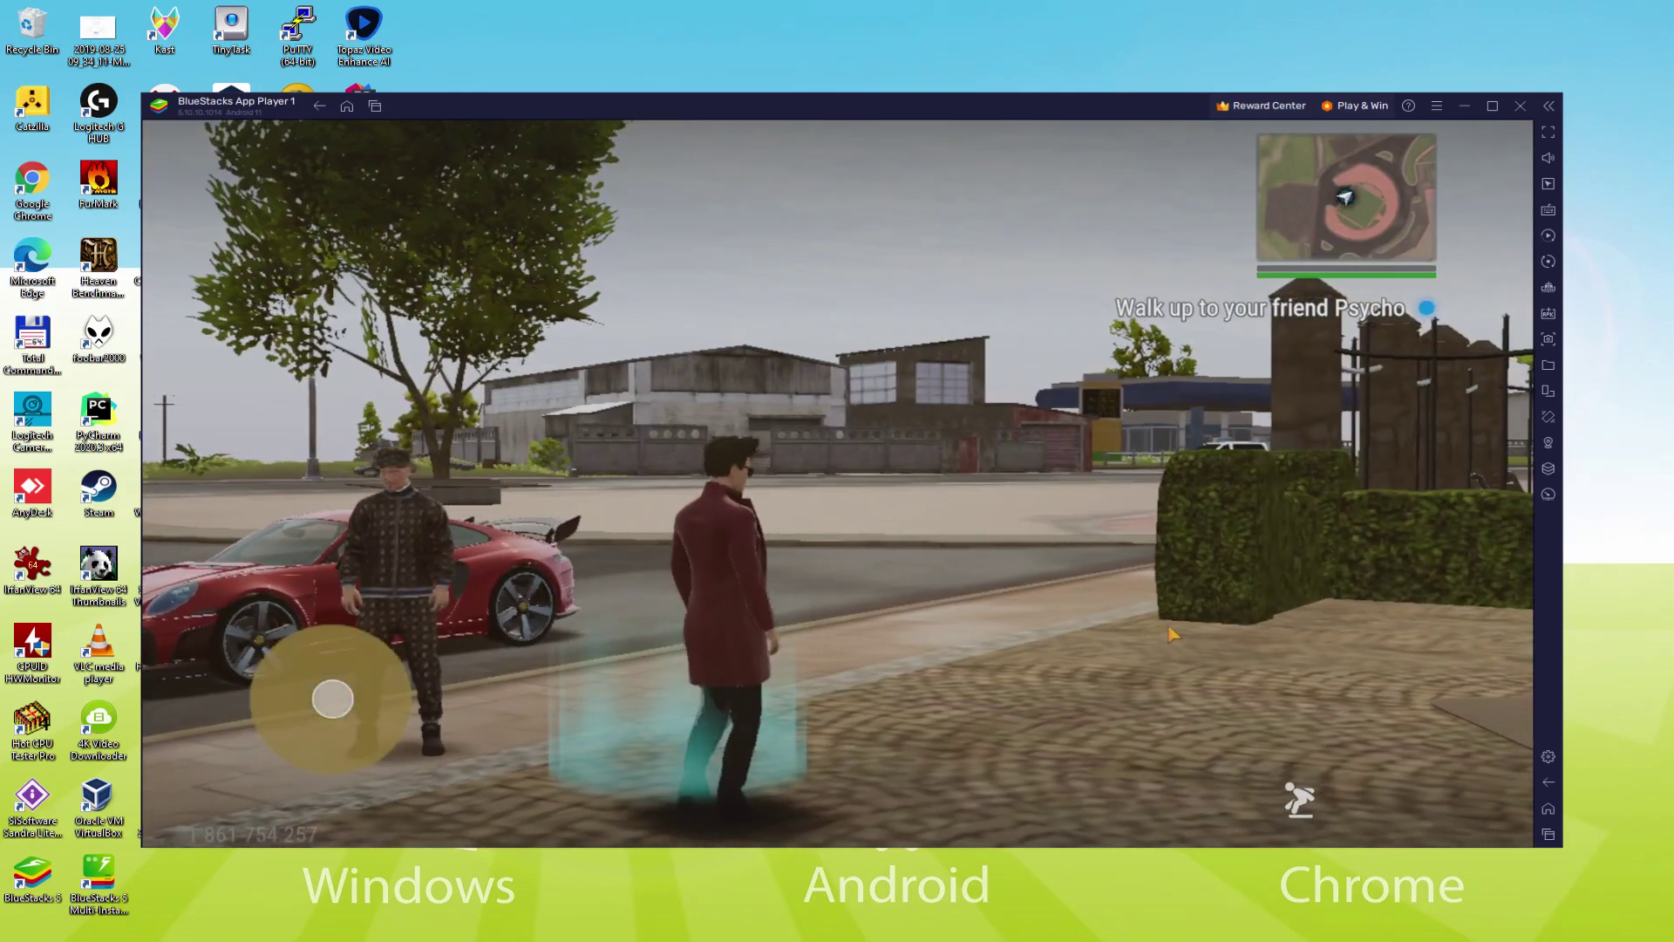
- Move the character from Psycho's spot to the red car and get into the driver's seat
{"action": "left_click_drag", "start_coordinate": [1172, 635], "coordinate": [1143, 521]}
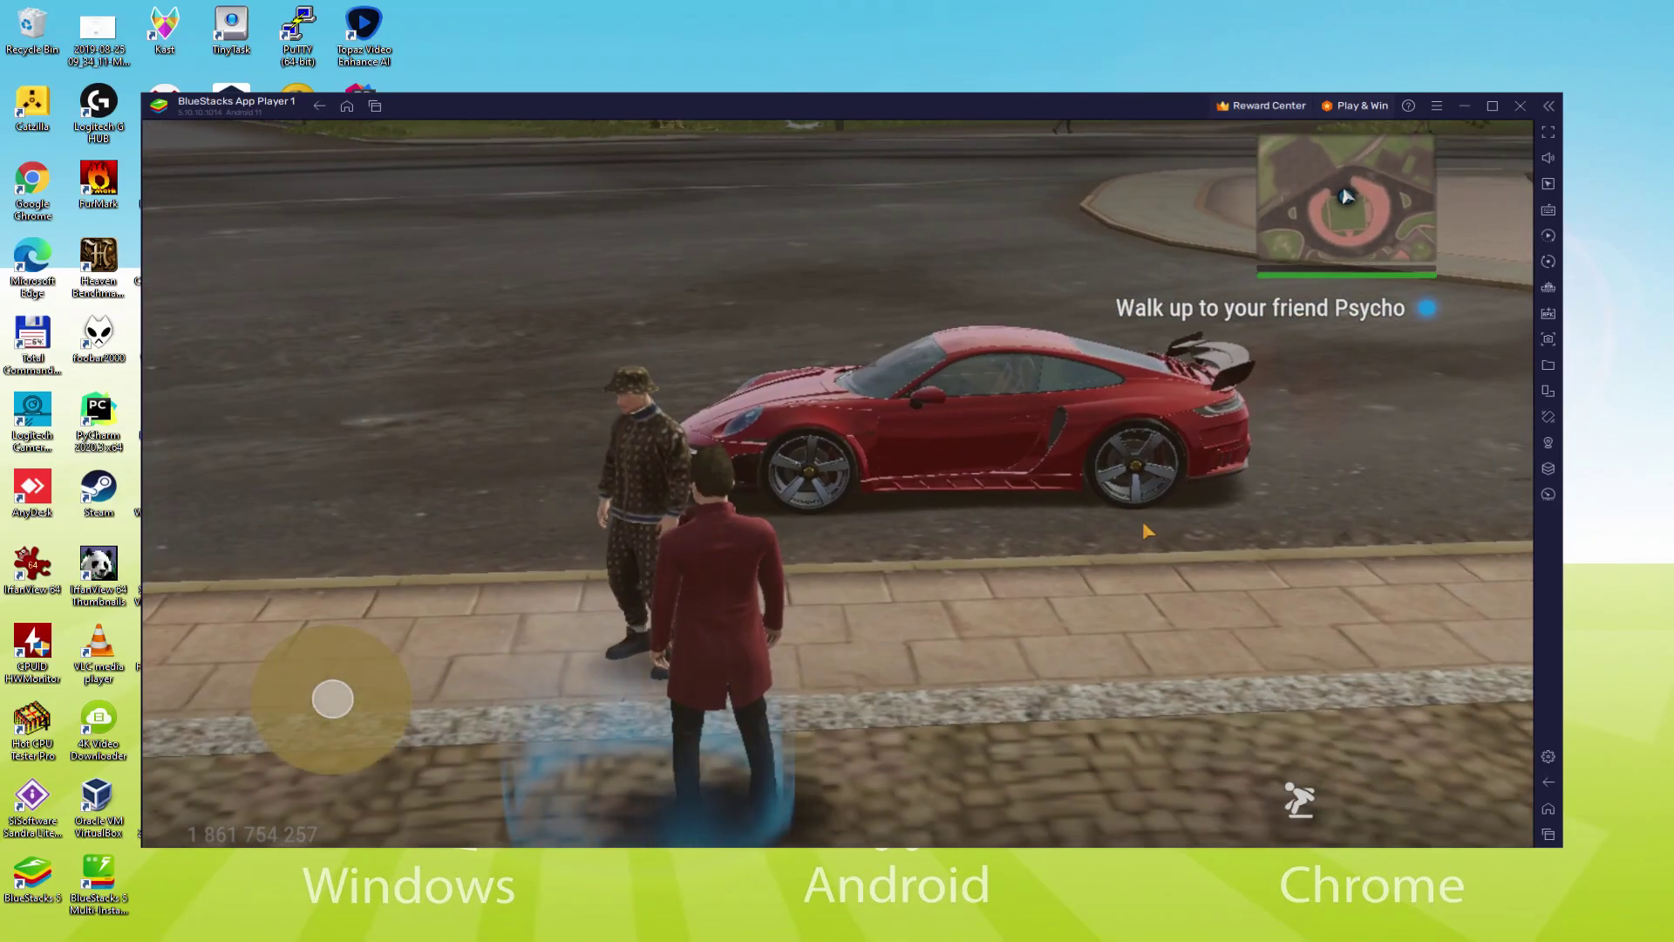
{"action": "left_click", "coordinate": [1298, 798]}
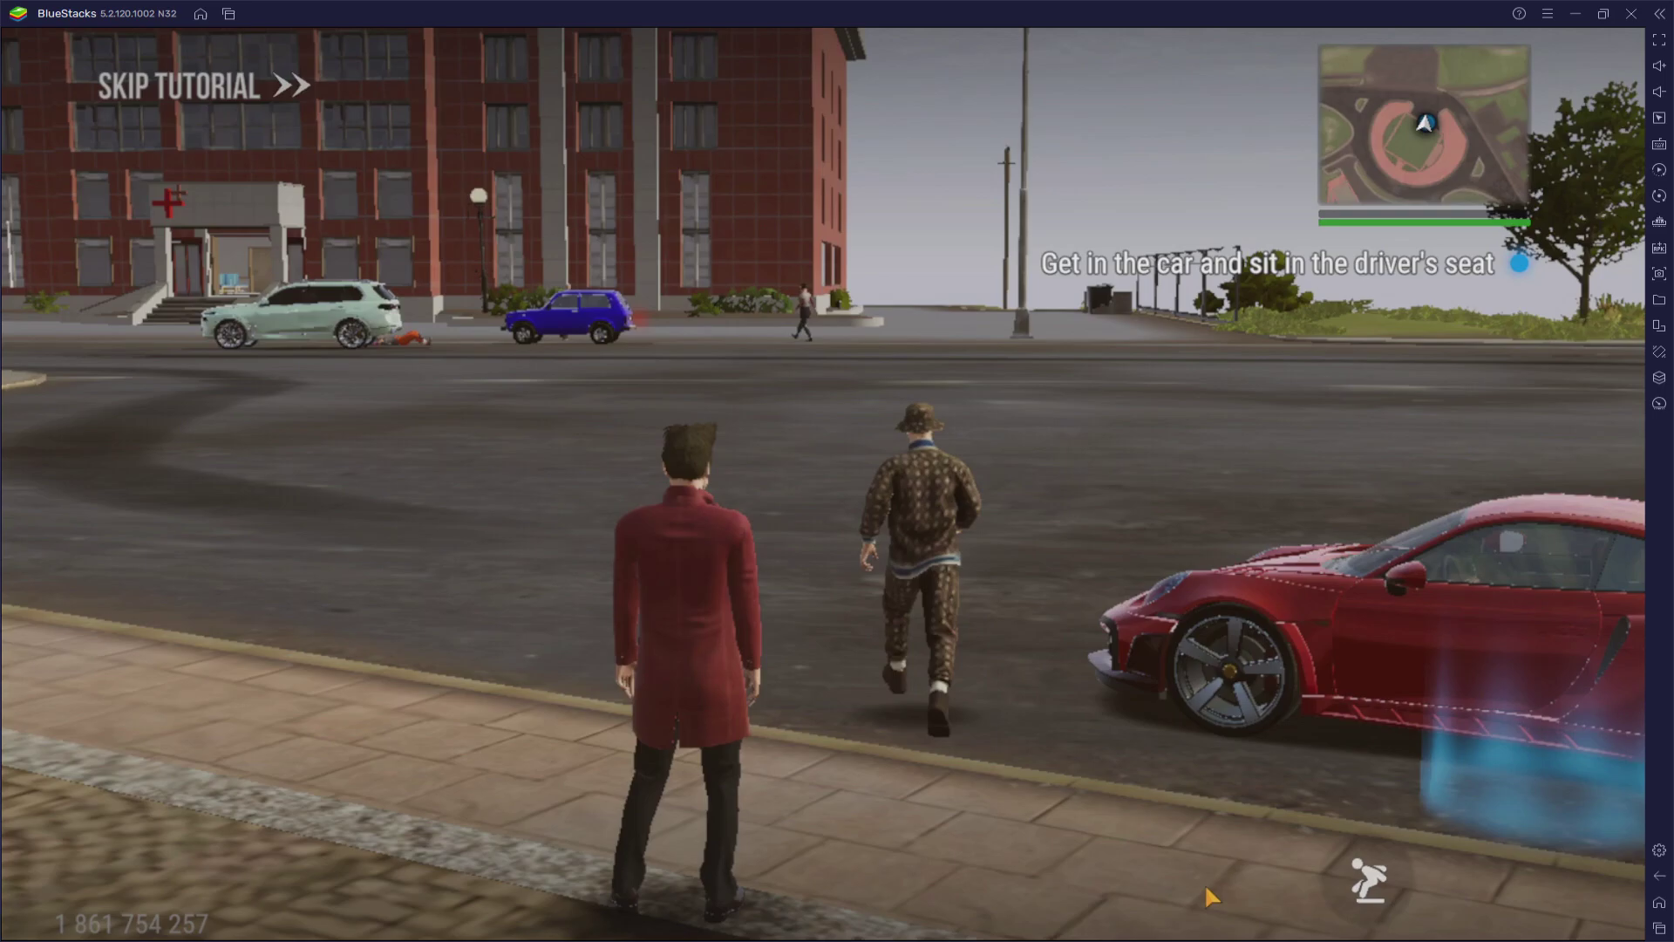
{"action": "key", "text": "w"}
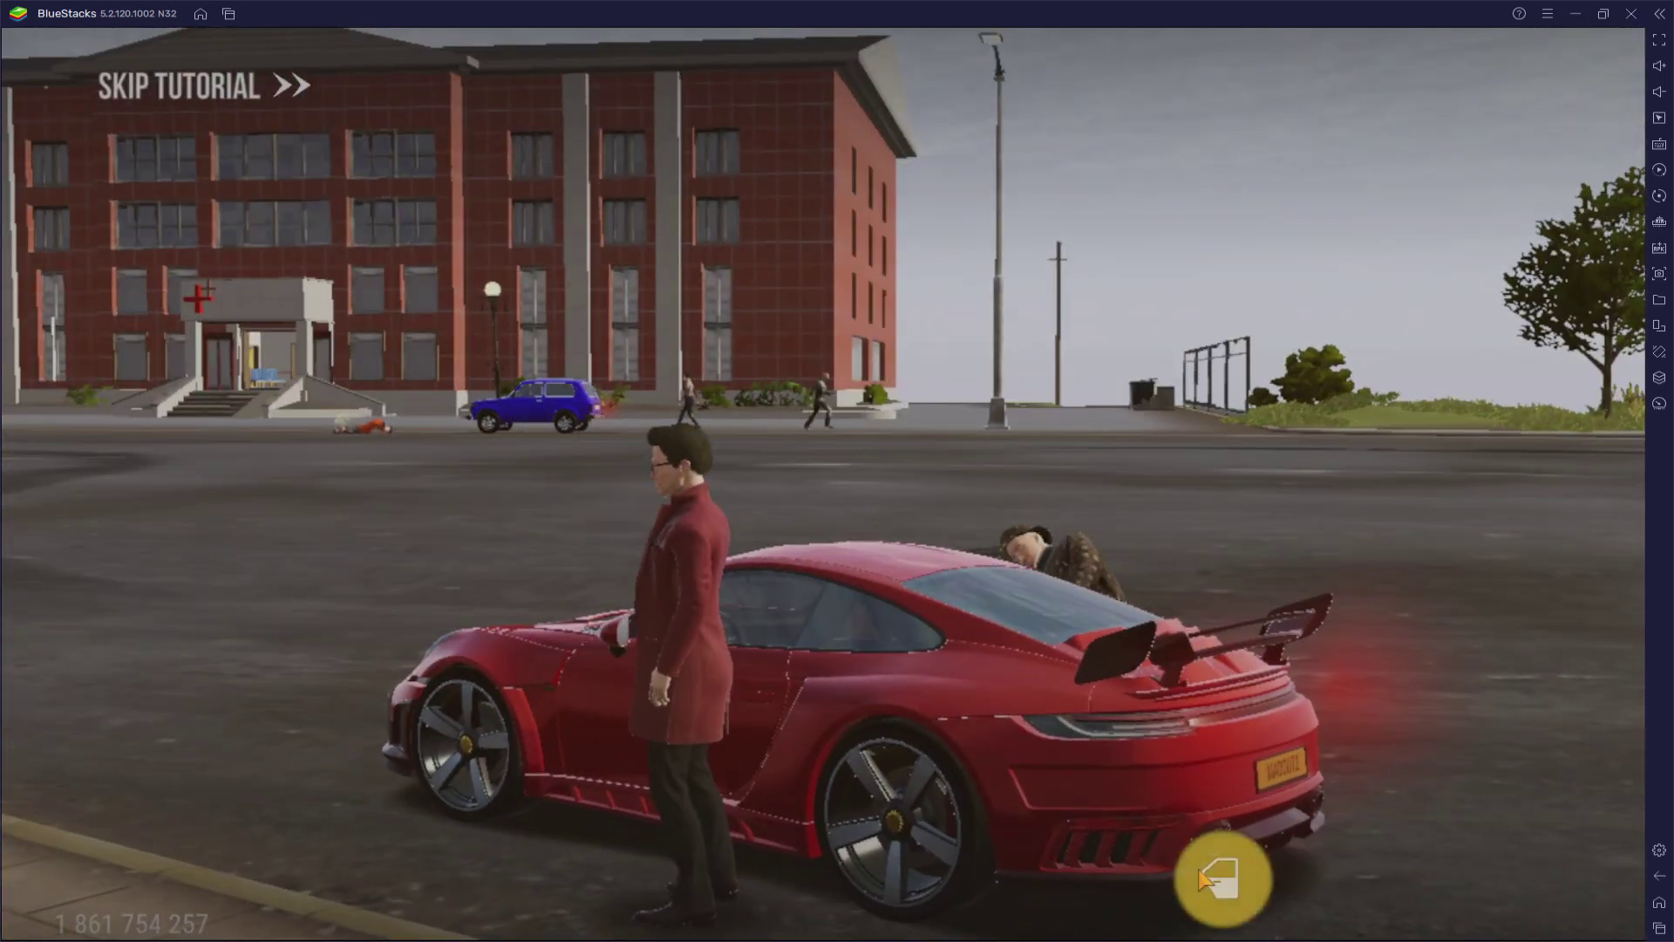
{"action": "left_click", "coordinate": [1242, 877]}
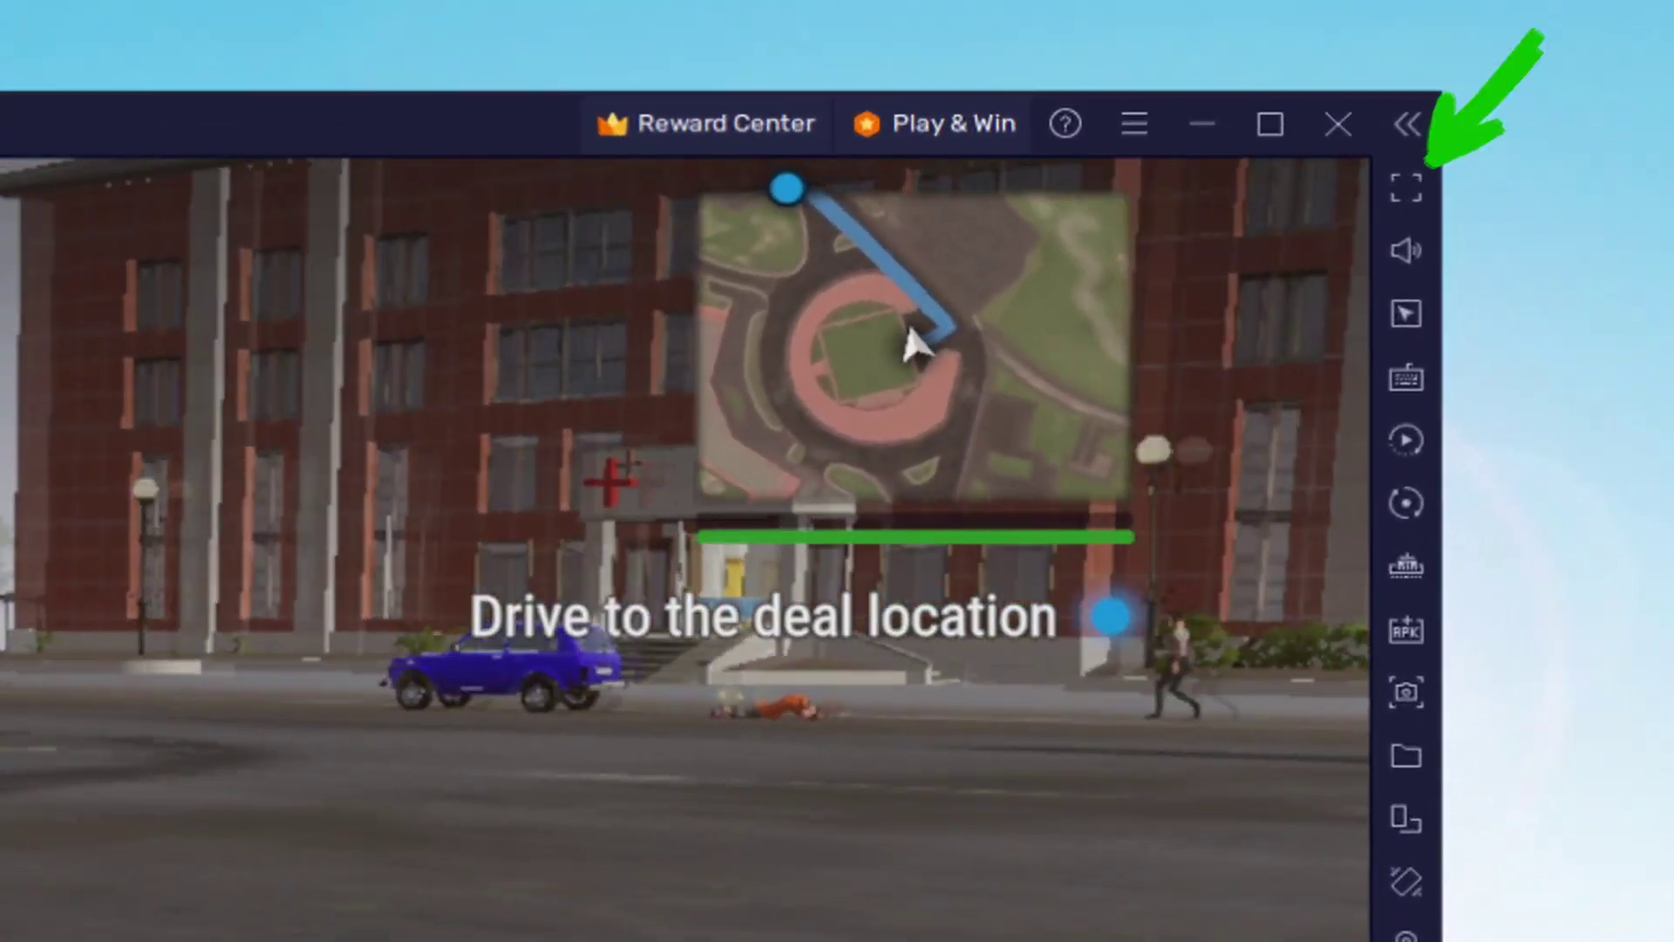
- Drive the red car along the marked route to the deal location
{"action": "key", "text": "w"}
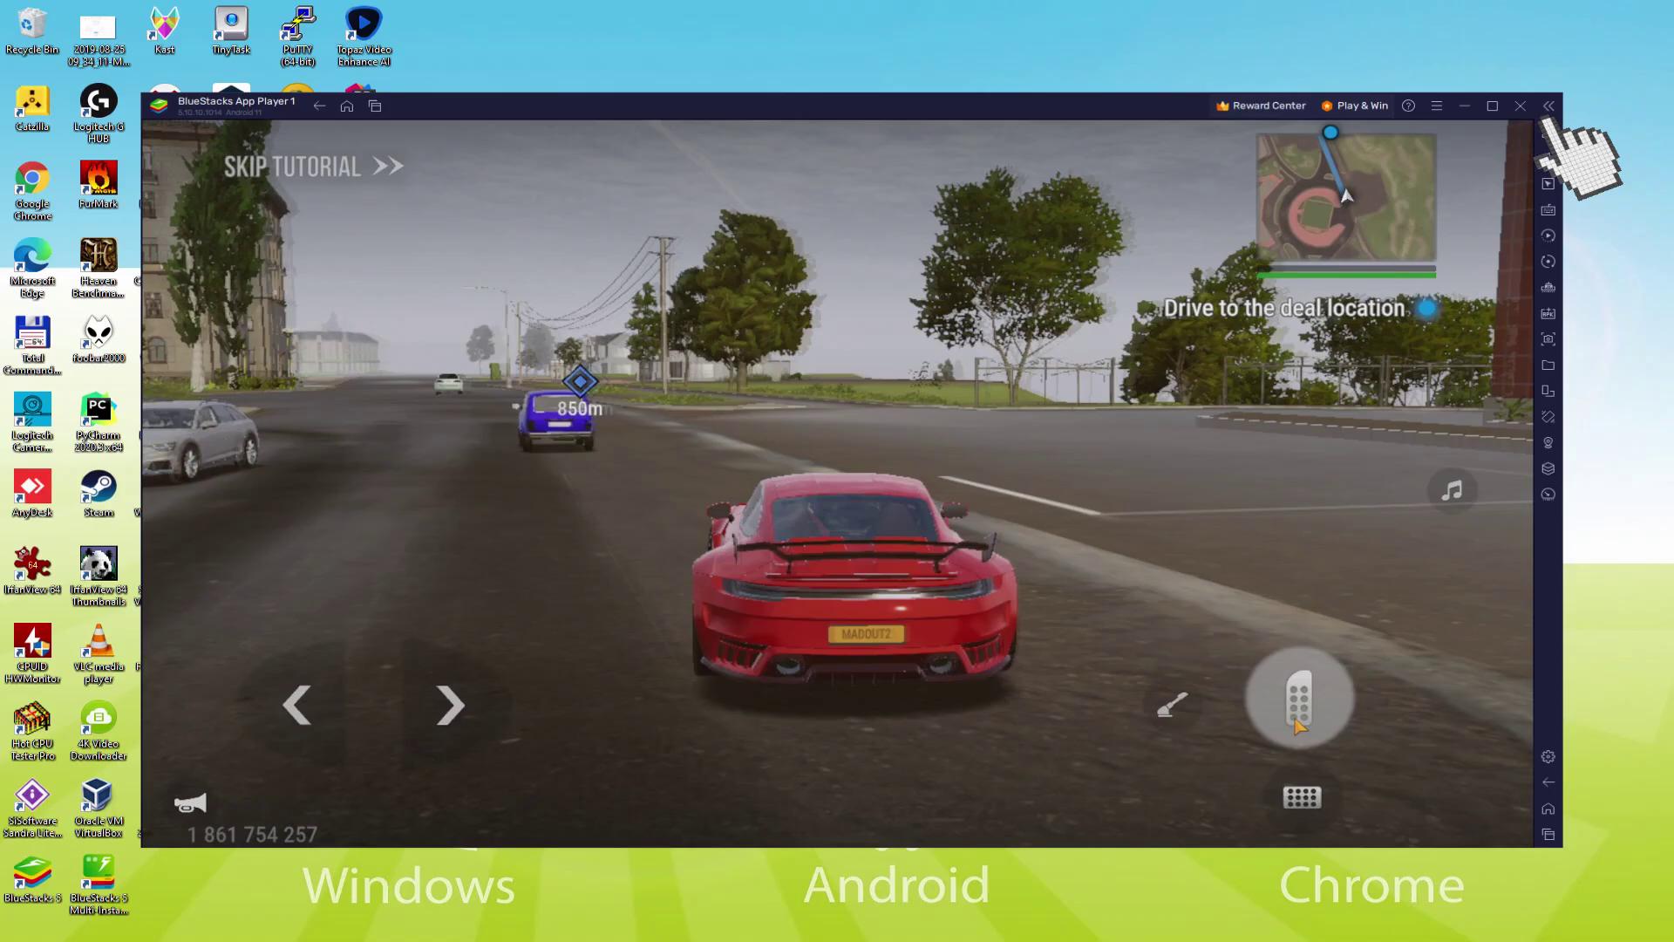
{"action": "left_click", "coordinate": [1540, 135]}
{"action": "left_click_drag", "start_coordinate": [1391, 785], "coordinate": [1376, 827]}
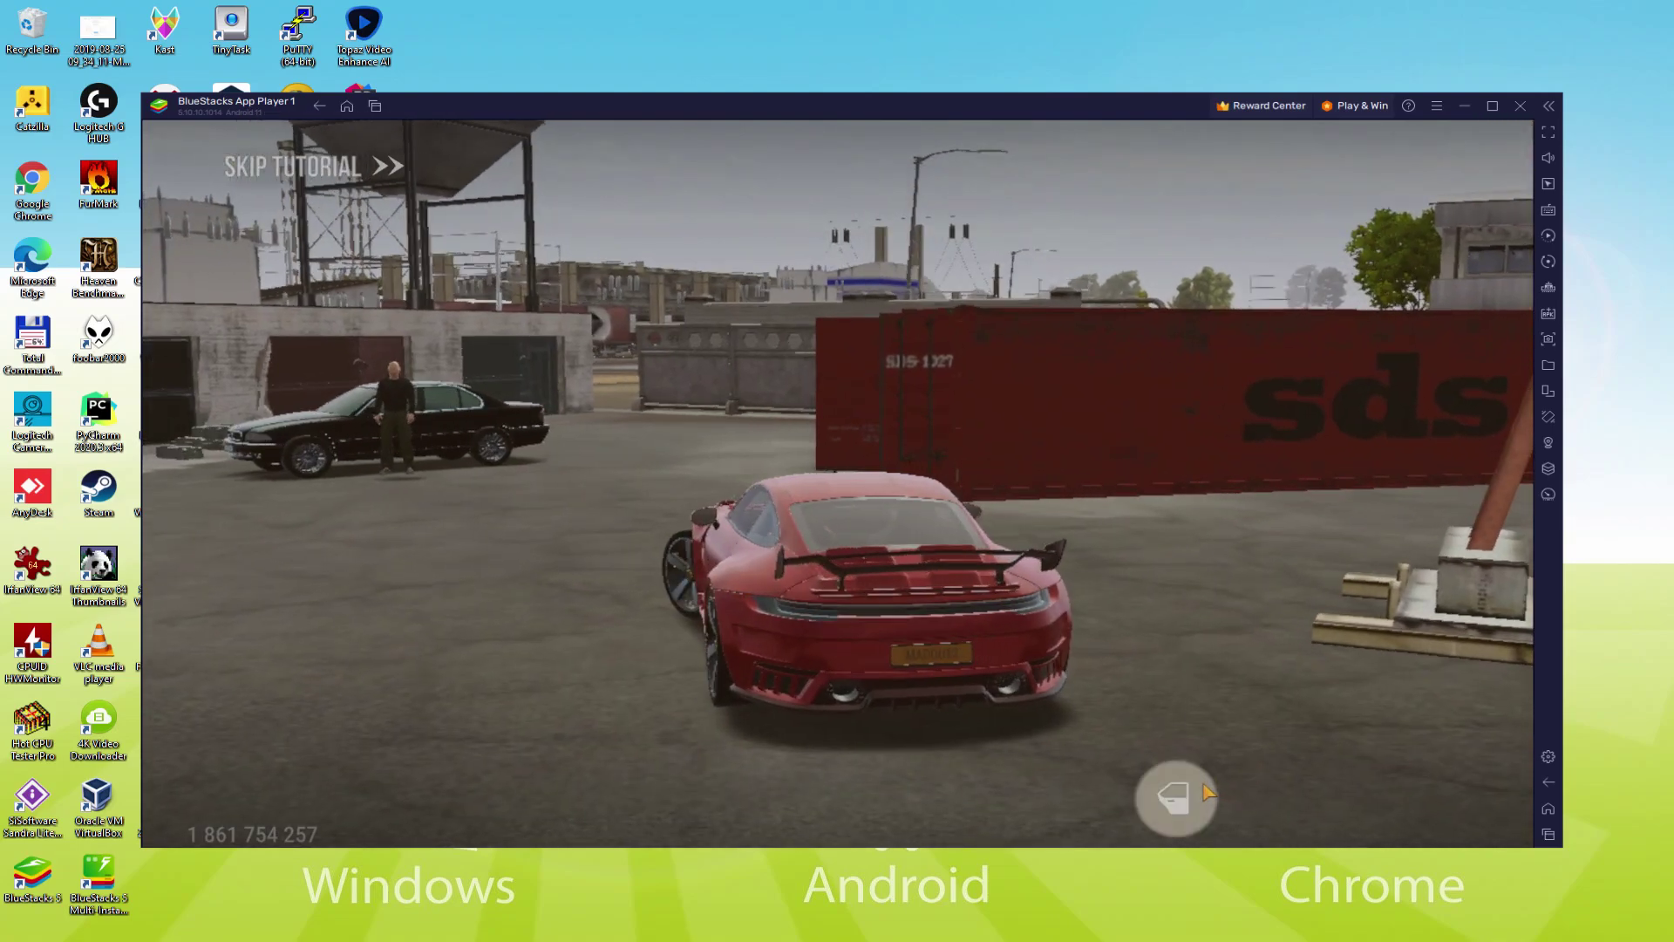
- Get out of the red car and approach Waffle beside the black car
{"action": "left_click", "coordinate": [1204, 790]}
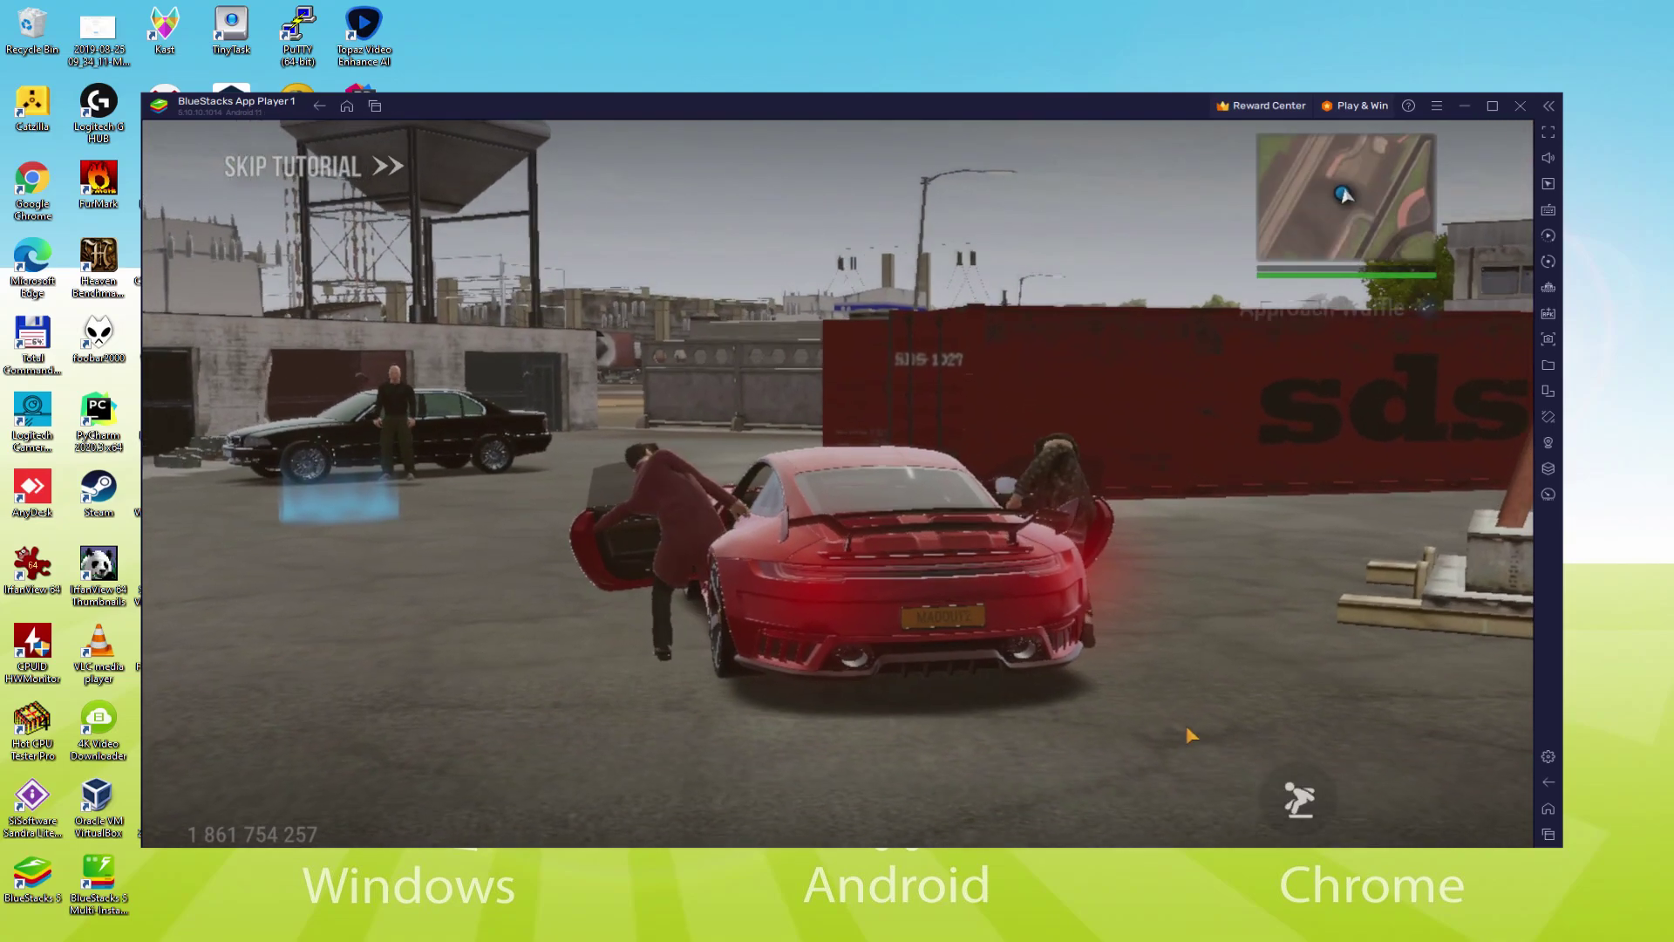
{"action": "key", "text": "w"}
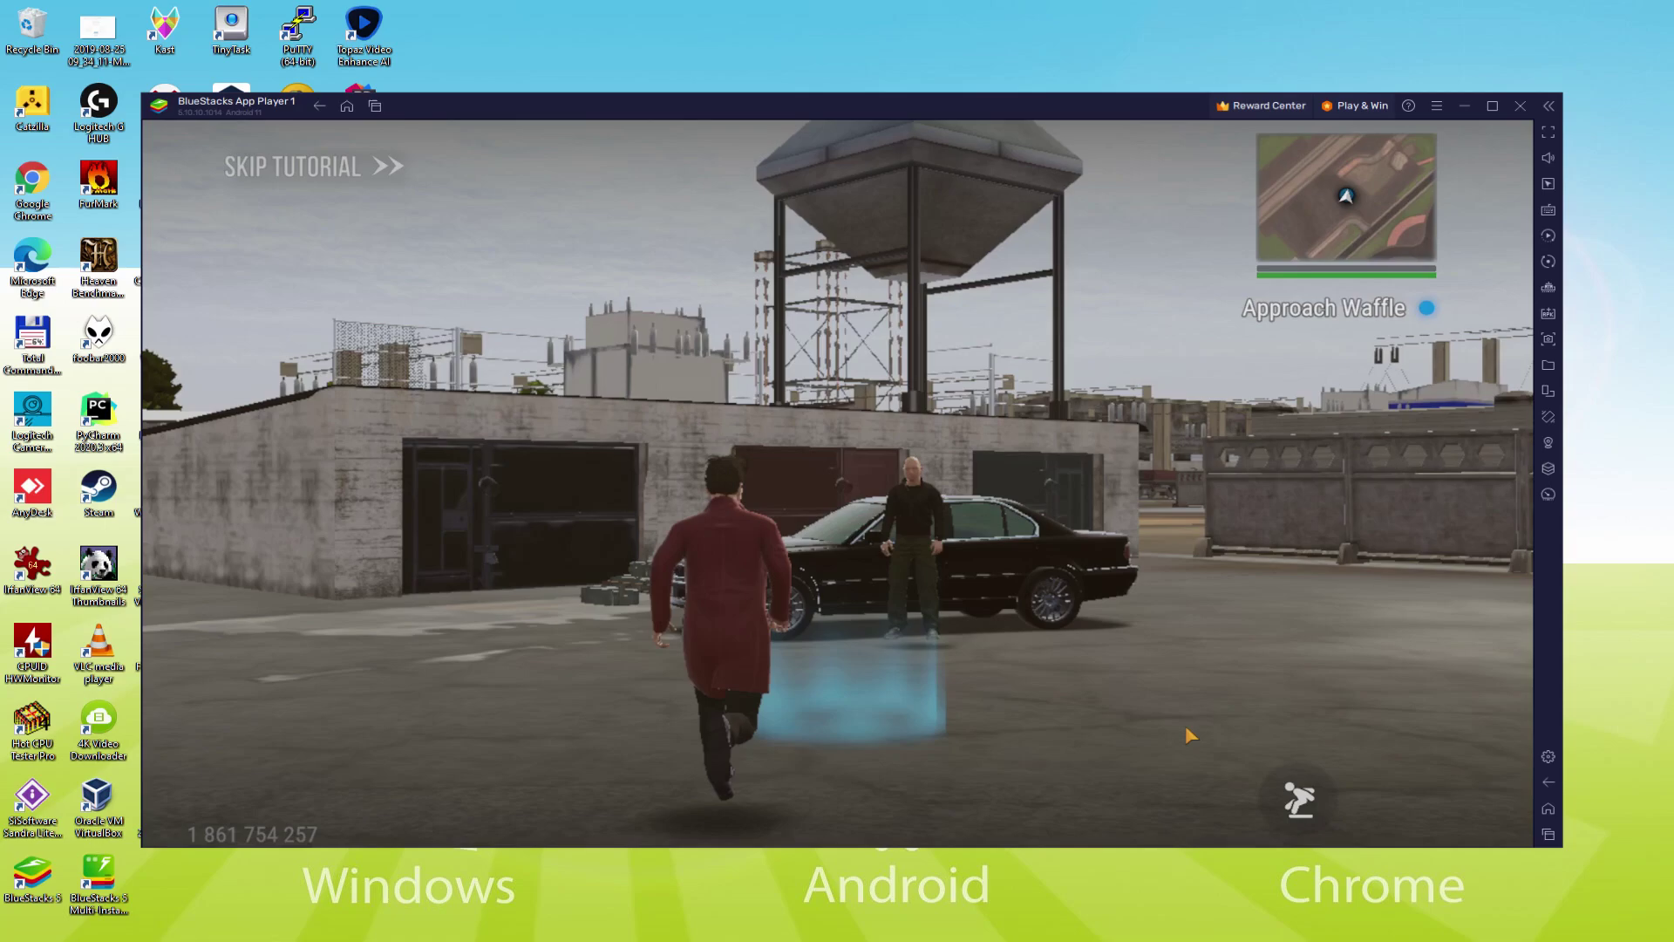